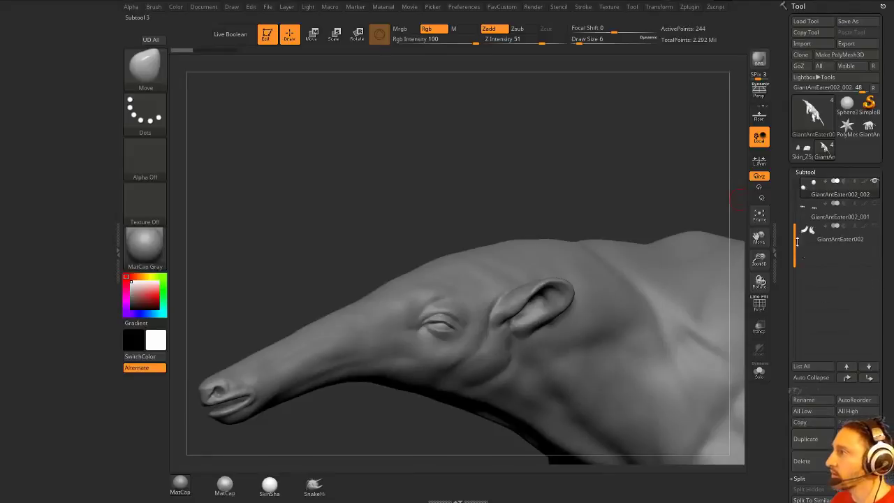
# - Select the anteater body subtool and insert a new ZSphere subtool directly below it
pyautogui.moveTo(797, 242); pyautogui.dragTo(797, 197)
pyautogui.click(827, 197)
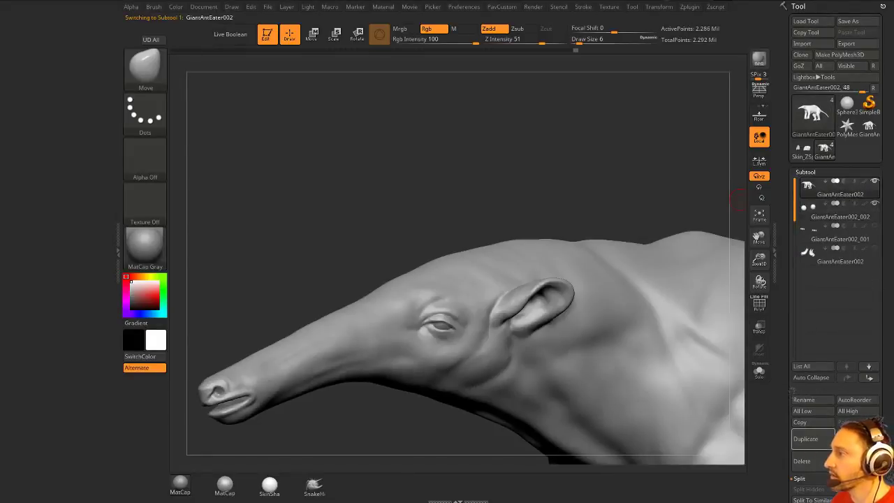
pyautogui.click(849, 434)
pyautogui.click(714, 353)
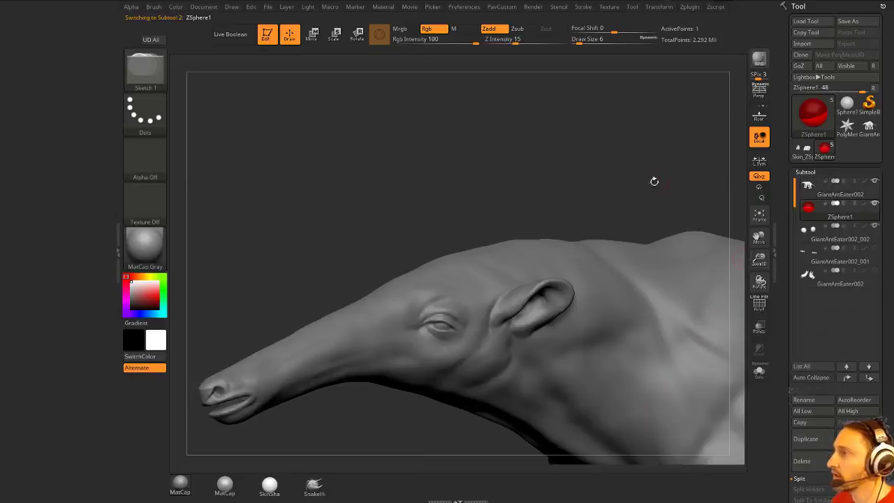
# - Scale the ZSphere down to a small ball, turn on transparency, and move it inside the anteater's torso
pyautogui.press('f')
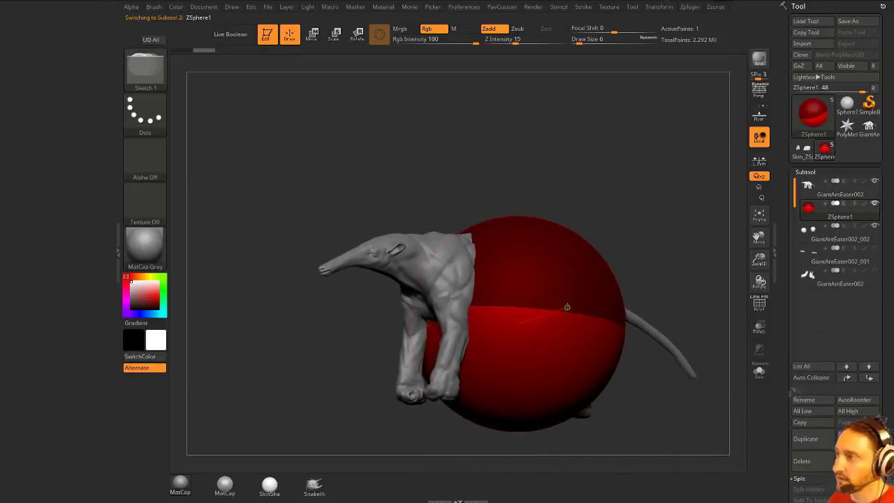
pyautogui.press('e')
pyautogui.moveTo(567, 310); pyautogui.dragTo(610, 244)
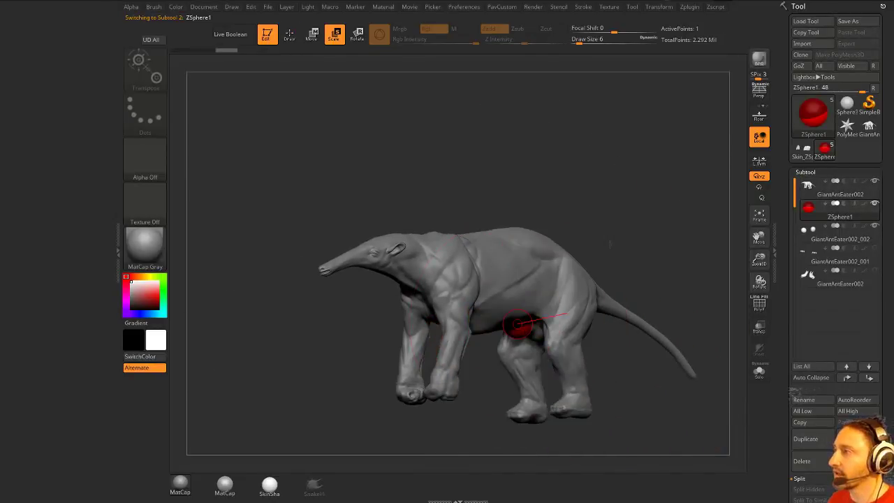
pyautogui.click(765, 324)
pyautogui.moveTo(737, 338); pyautogui.dragTo(678, 343)
pyautogui.press('w')
pyautogui.moveTo(516, 321); pyautogui.dragTo(484, 283)
pyautogui.press('q')
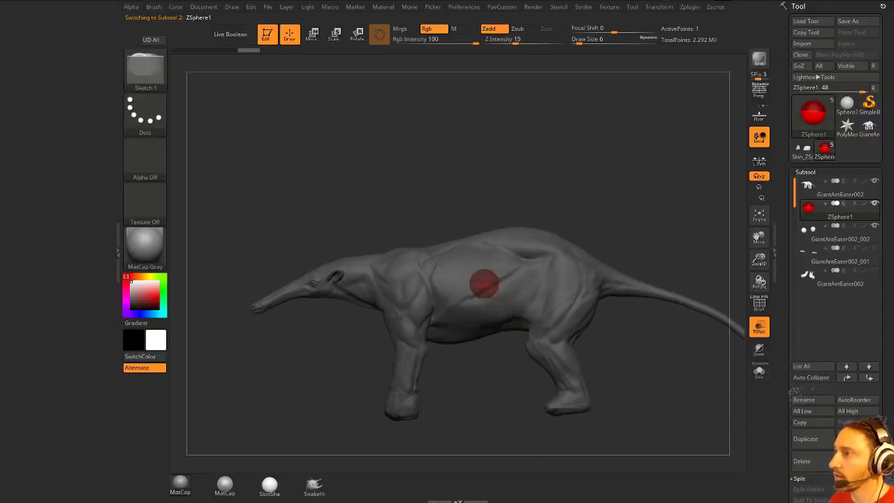
# - Set the ZSphere's adaptive skin DynaMesh Resolution to 0
pyautogui.moveTo(559, 187); pyautogui.dragTo(636, 184)
pyautogui.press('a')
pyautogui.press('a')
pyautogui.press('2')
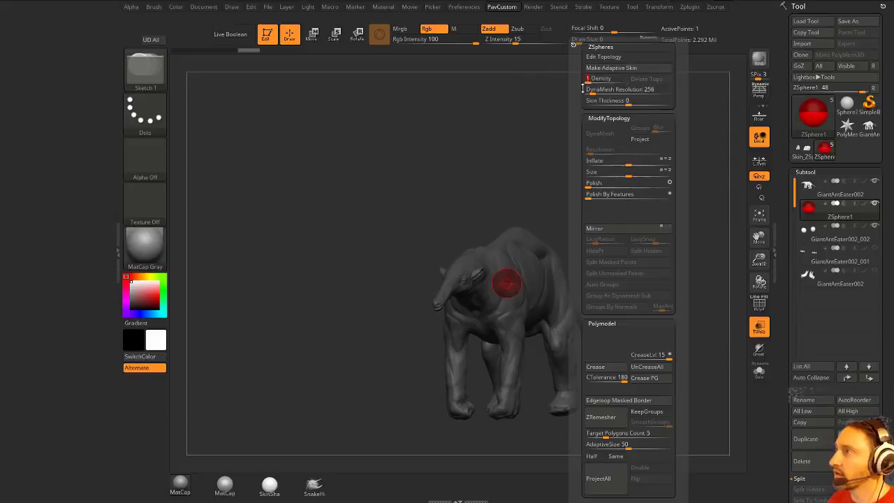
pyautogui.moveTo(780, 423)
pyautogui.mouseDown()
pyautogui.moveTo(780, 356)
pyautogui.moveTo(780, 423)
pyautogui.mouseUp()
pyautogui.press('2')
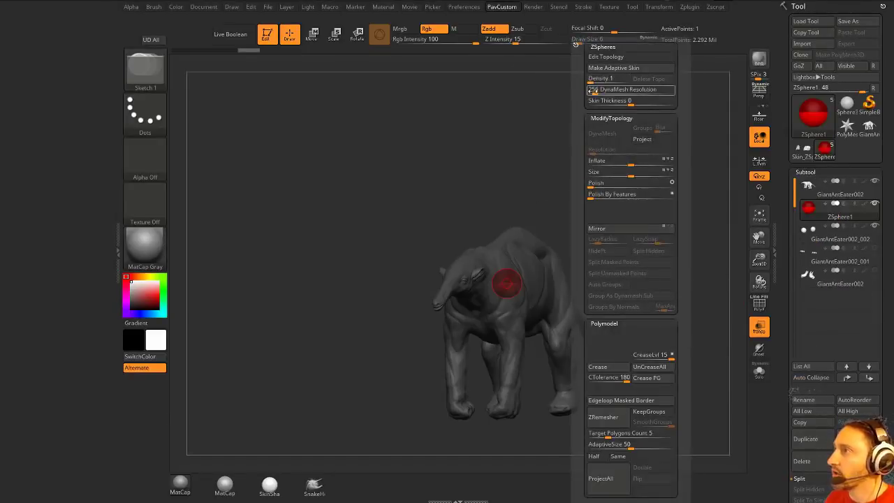
pyautogui.moveTo(594, 92); pyautogui.dragTo(585, 91)
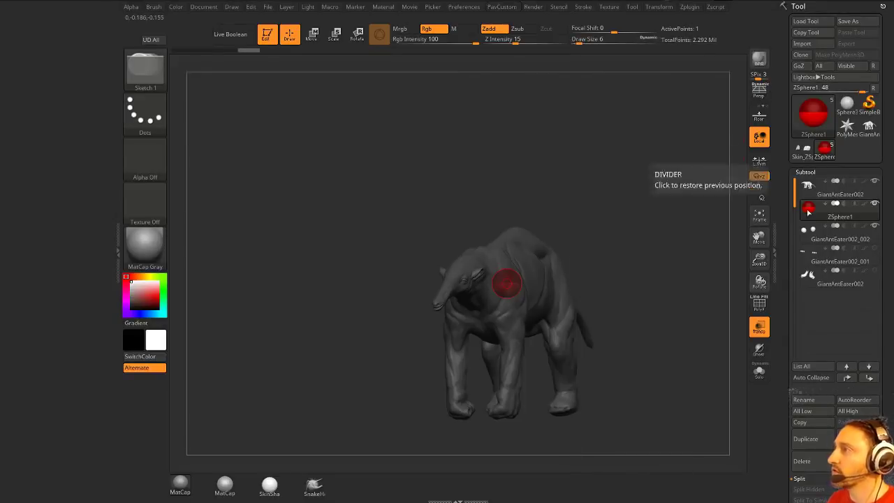
# - Load the GiantAntEater mesh as the ZSphere's topology with Select Topo
pyautogui.scroll(-10, 786, 143)
pyautogui.scroll(-2, 807, 219)
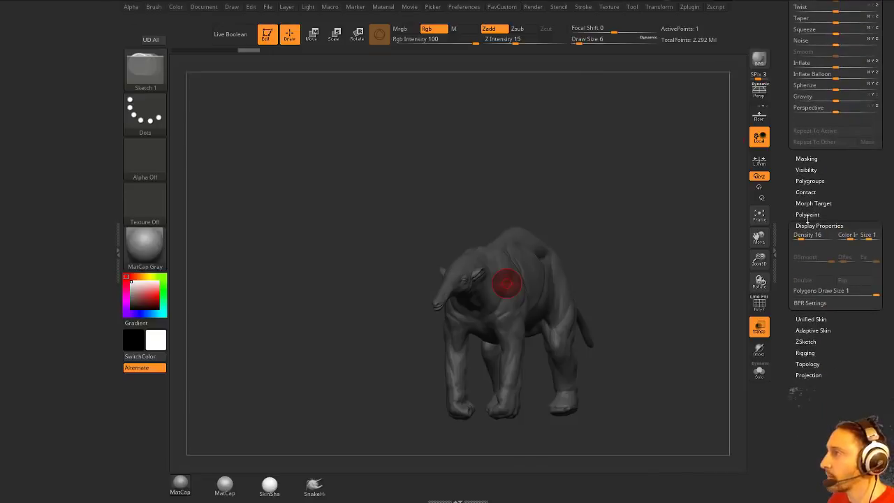
pyautogui.press('shift')
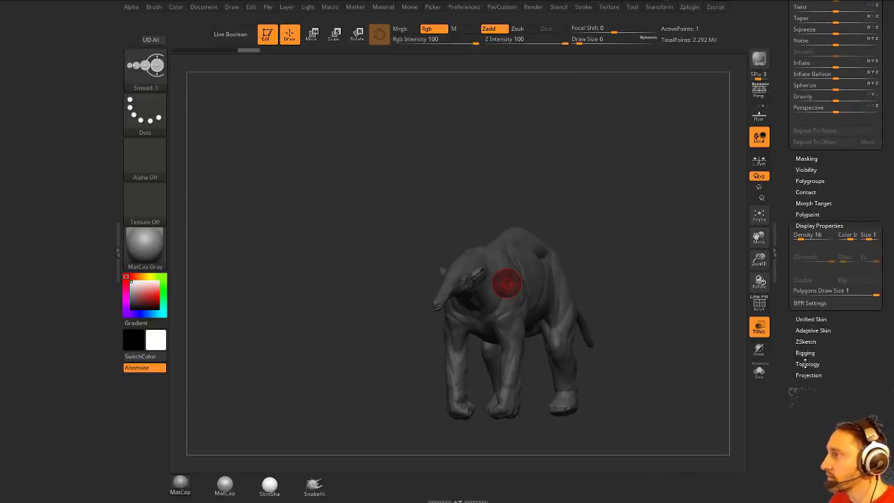
pyautogui.click(813, 331)
pyautogui.scroll(-4, 799, 335)
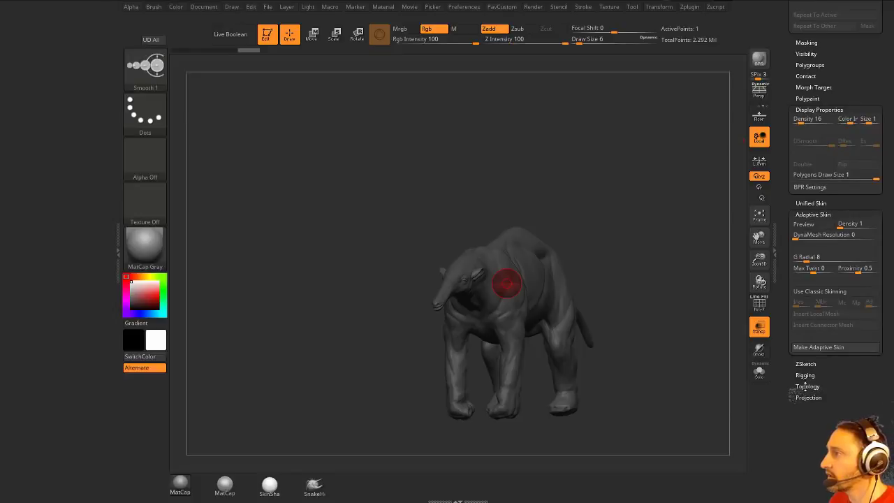
pyautogui.click(797, 384)
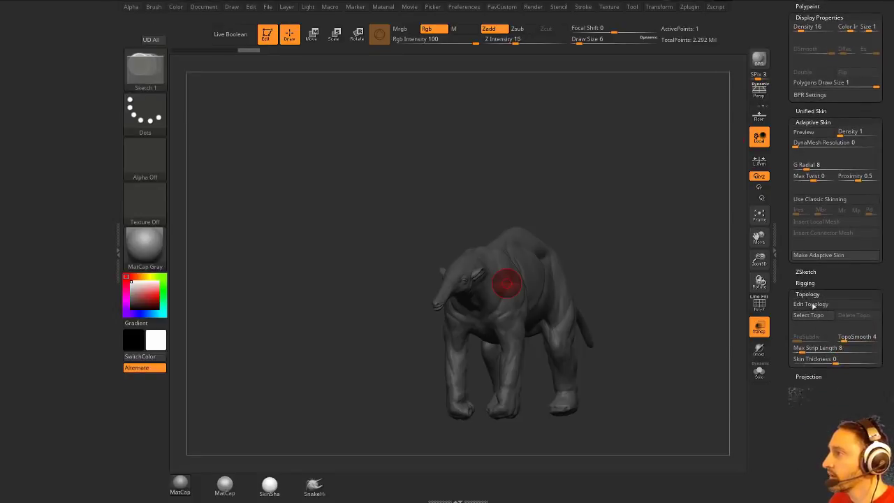
pyautogui.click(813, 319)
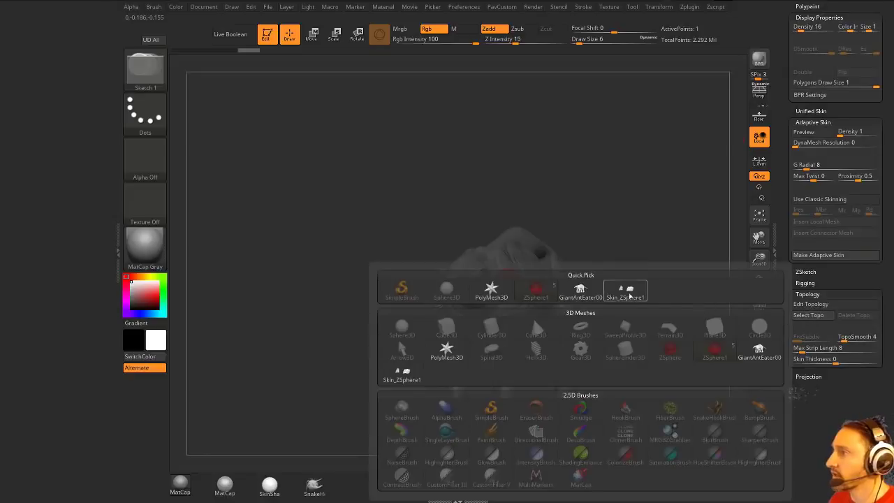
pyautogui.click(580, 291)
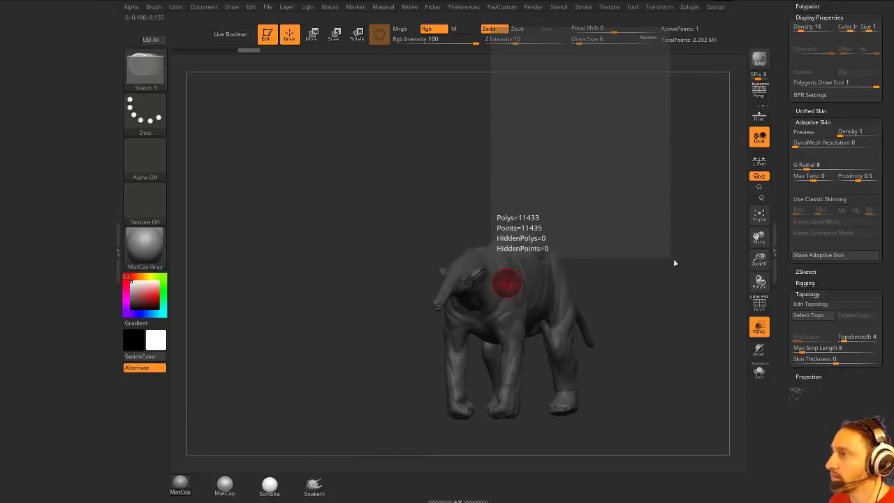
# - Switch the material to MatCap Pearl and set the colour to a neutral light grey
pyautogui.moveTo(674, 259)
pyautogui.mouseDown()
pyautogui.moveTo(664, 255)
pyautogui.moveTo(669, 240)
pyautogui.moveTo(606, 236)
pyautogui.moveTo(670, 217)
pyautogui.mouseUp()
pyautogui.keyDown('alt'); pyautogui.moveTo(324, 213); pyautogui.dragTo(493, 264); pyautogui.keyUp('alt')
pyautogui.click(225, 484)
pyautogui.click(134, 295)
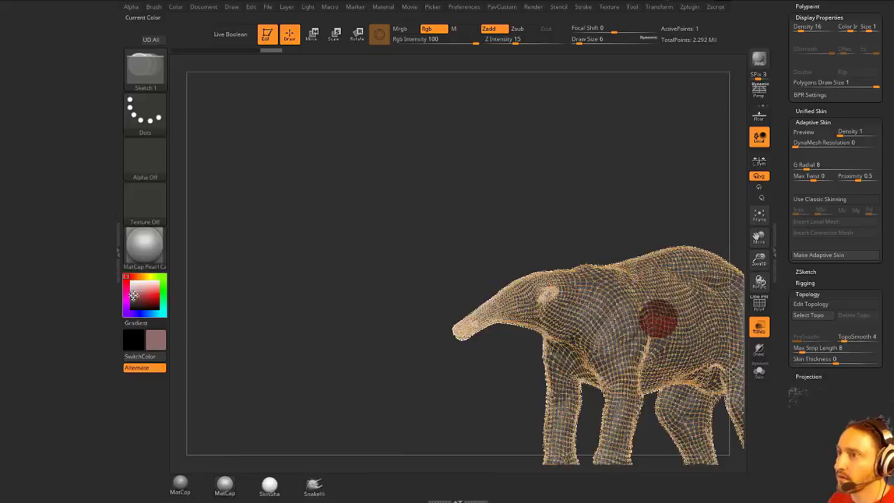
pyautogui.moveTo(130, 295); pyautogui.dragTo(131, 293)
# - Set the draw size to 2 for editing the topology around the anteater's eye
pyautogui.moveTo(403, 175)
pyautogui.keyDown('alt'); pyautogui.mouseDown()
pyautogui.moveTo(301, 349)
pyautogui.moveTo(426, 377)
pyautogui.moveTo(375, 390)
pyautogui.moveTo(399, 392)
pyautogui.moveTo(482, 333)
pyautogui.moveTo(370, 385)
pyautogui.mouseUp(); pyautogui.keyUp('alt')
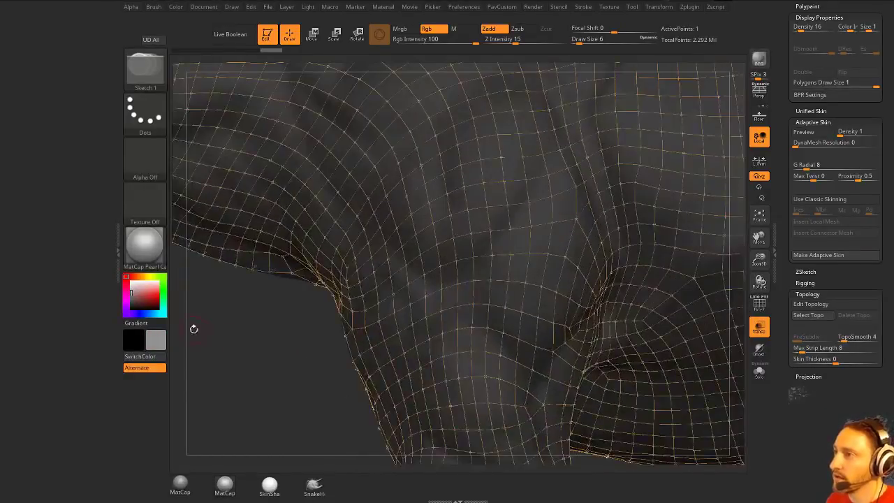
pyautogui.keyDown('alt'); pyautogui.moveTo(194, 327); pyautogui.dragTo(573, 400); pyautogui.keyUp('alt')
pyautogui.moveTo(414, 285); pyautogui.dragTo(421, 349)
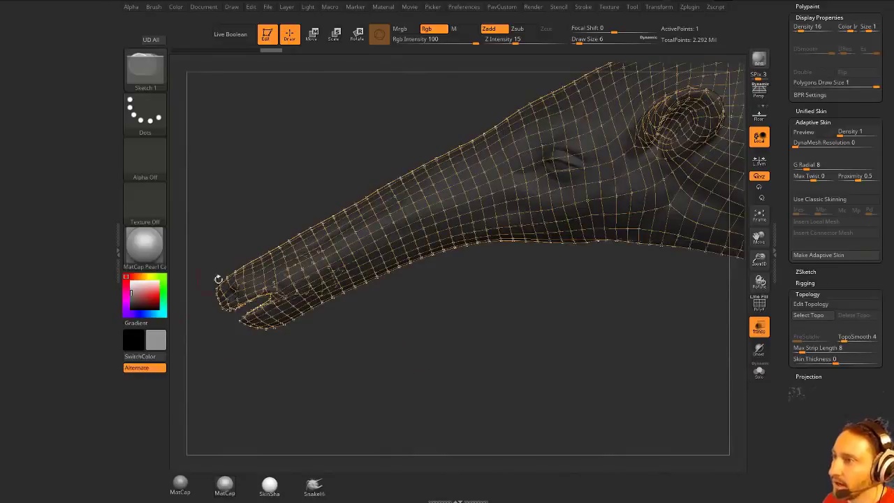
pyautogui.moveTo(267, 307); pyautogui.dragTo(279, 331)
pyautogui.moveTo(472, 341)
pyautogui.mouseDown()
pyautogui.moveTo(353, 353)
pyautogui.moveTo(443, 236)
pyautogui.mouseUp()
pyautogui.press('[')
pyautogui.press('[')
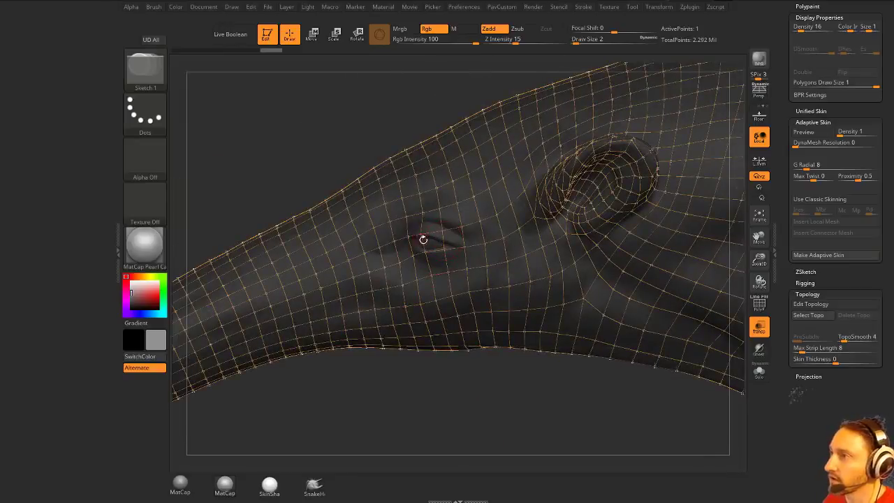
# - Turn on Edit Topology for the ZSphere and delete the topology points covering the eye
pyautogui.click(423, 240)
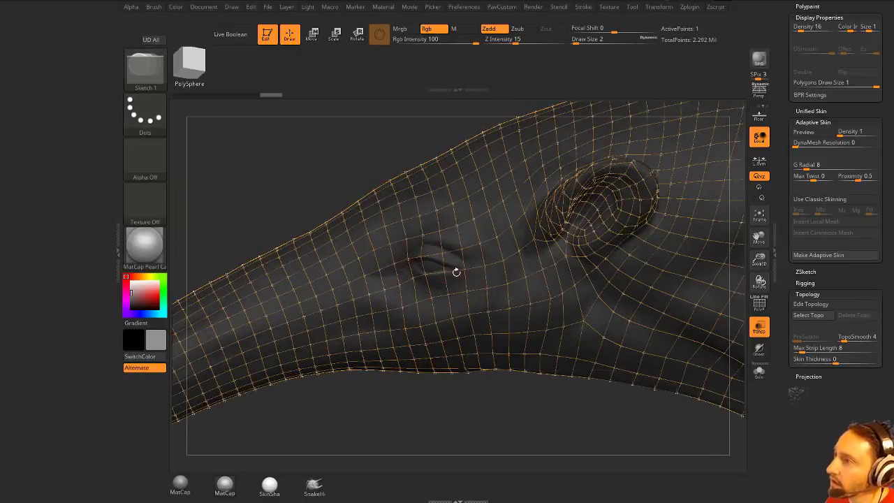
pyautogui.moveTo(389, 408); pyautogui.dragTo(475, 305)
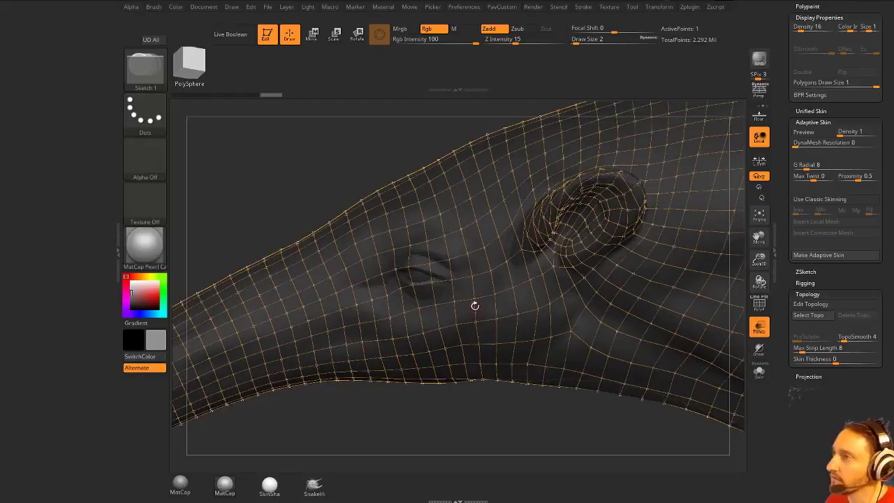
pyautogui.scroll(10, 838, 223)
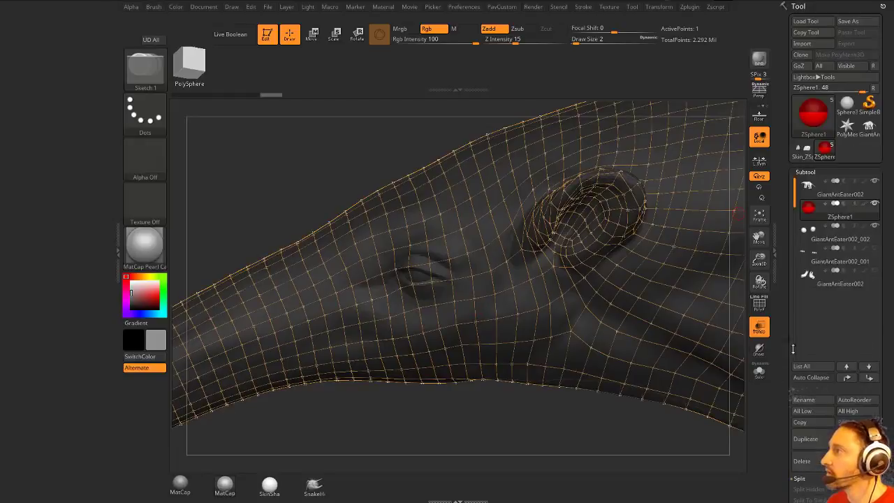
pyautogui.moveTo(359, 433); pyautogui.dragTo(389, 374)
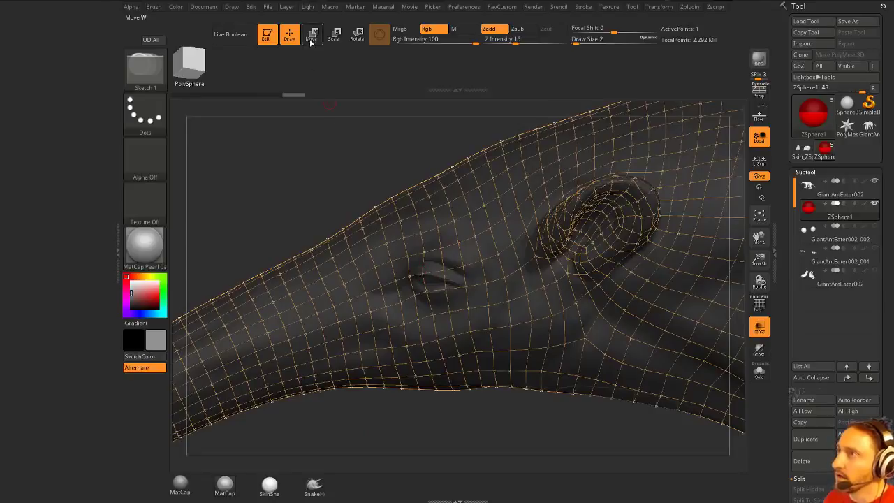
pyautogui.moveTo(435, 260)
pyautogui.mouseDown()
pyautogui.moveTo(289, 186)
pyautogui.moveTo(439, 262)
pyautogui.mouseUp()
pyautogui.press('z')
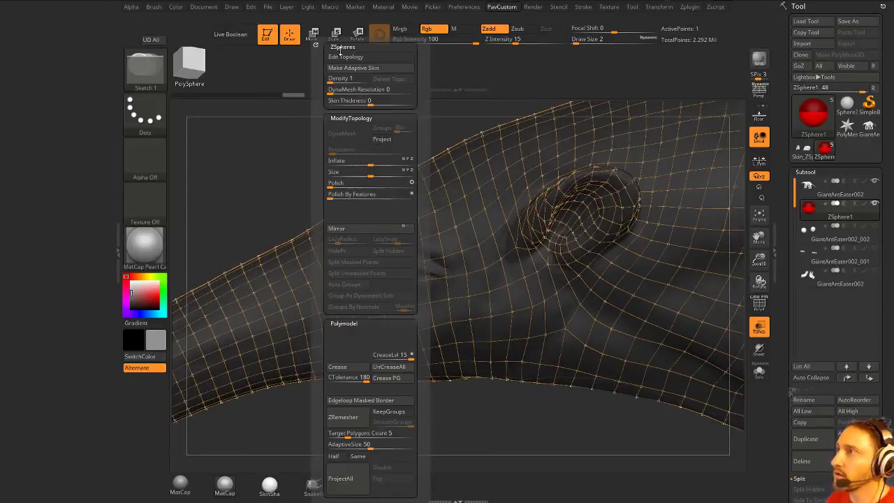
pyautogui.click(340, 57)
pyautogui.moveTo(254, 156); pyautogui.dragTo(433, 263)
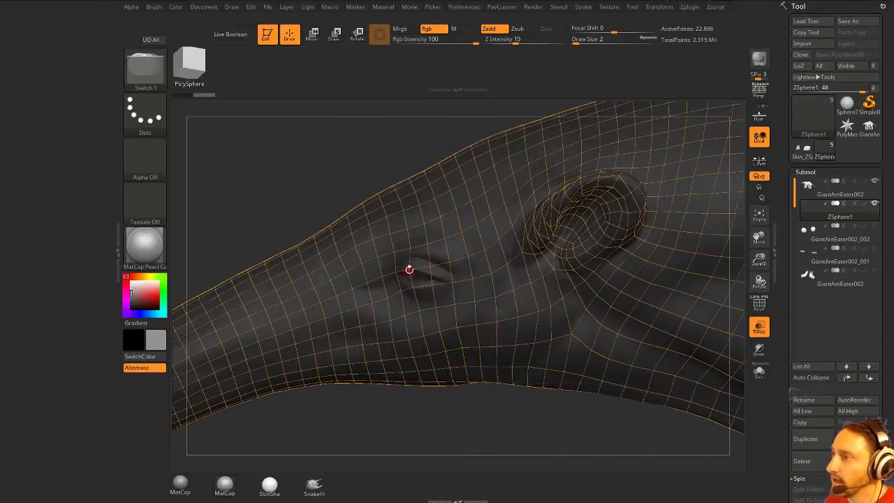
pyautogui.keyDown('alt'); pyautogui.click(409, 271); pyautogui.keyUp('alt')
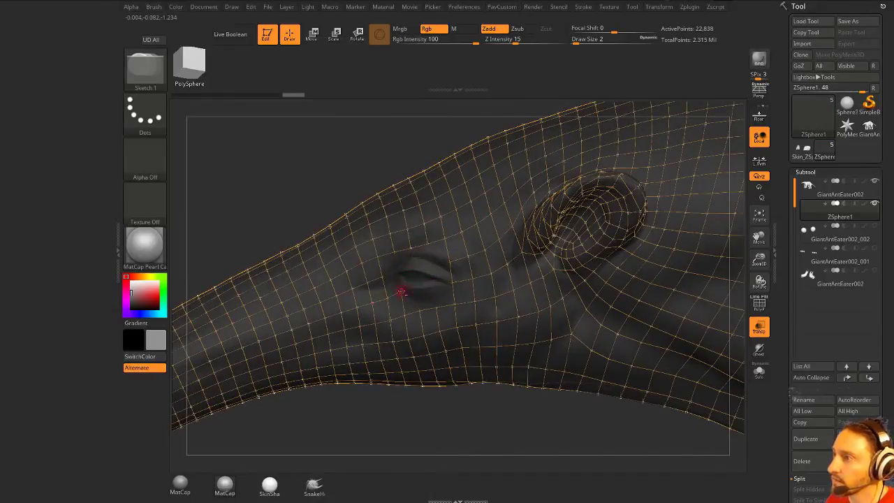
# - Turn transparency off and darken the colour to a mid grey so the topology lines stand out
pyautogui.moveTo(383, 433); pyautogui.dragTo(427, 415)
pyautogui.click(759, 327)
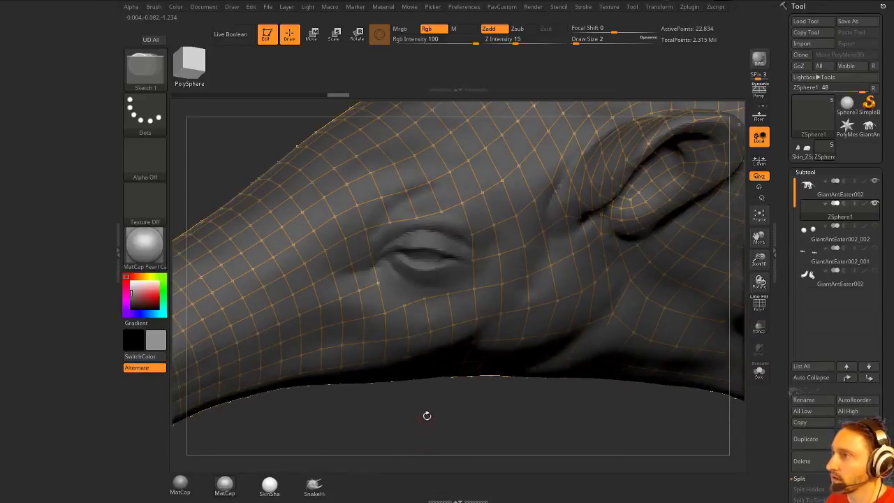
pyautogui.moveTo(135, 293); pyautogui.dragTo(130, 296)
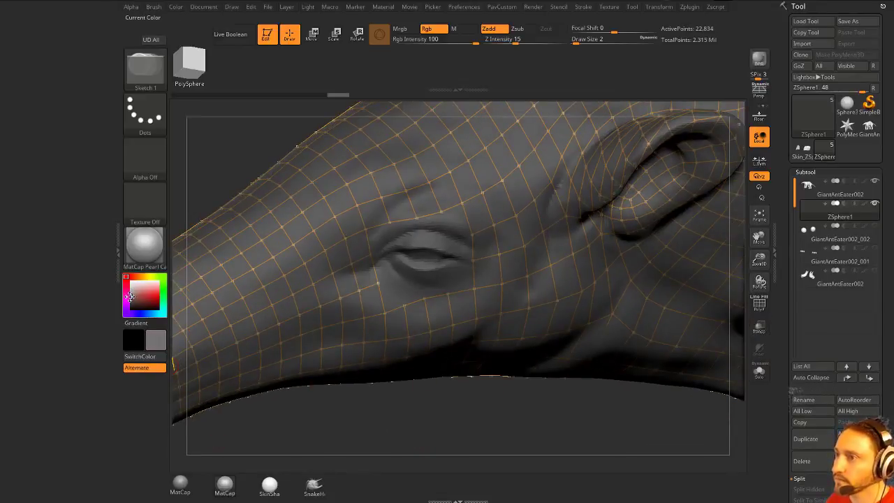
pyautogui.moveTo(451, 426); pyautogui.dragTo(409, 309)
# - Move the point at the inner eye corner into place and draw a topology line along the upper eyelid to the outer corner
pyautogui.press('w')
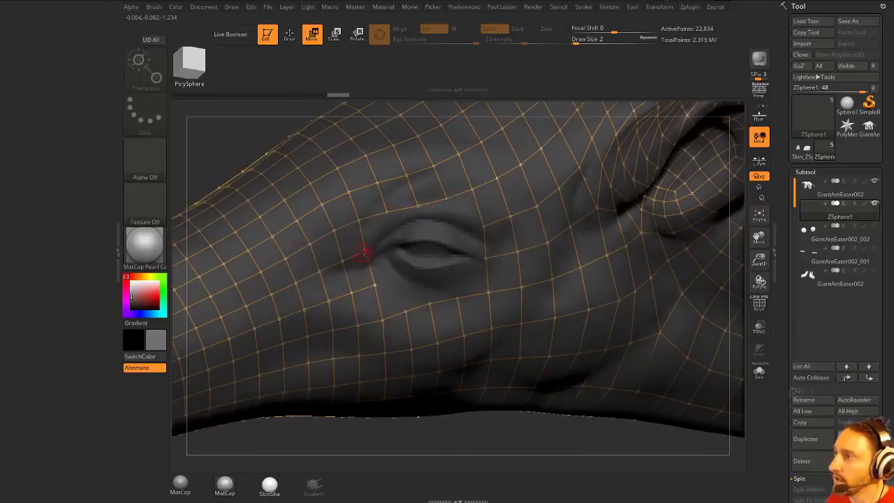
pyautogui.press('q')
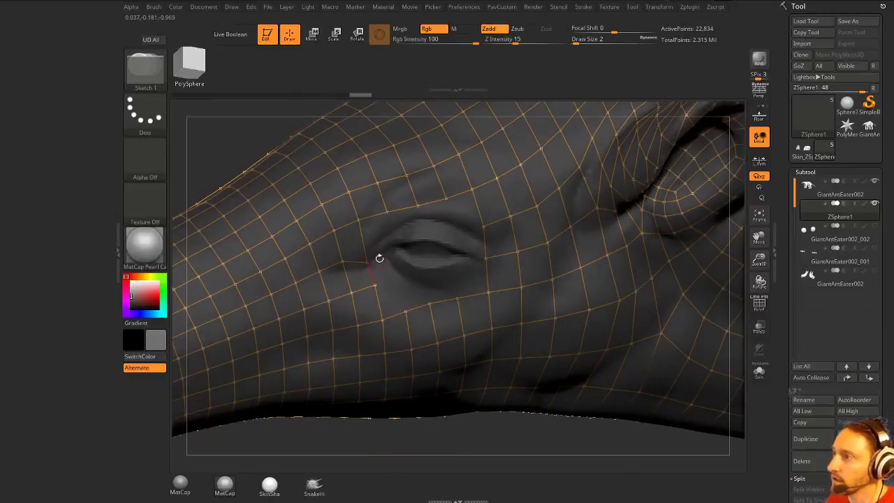
pyautogui.moveTo(368, 262)
pyautogui.mouseDown()
pyautogui.moveTo(395, 239)
pyautogui.moveTo(485, 259)
pyautogui.mouseUp()
# - Reposition the topology points above, below and behind the eye to form an even loop around the eyelids
pyautogui.press('w')
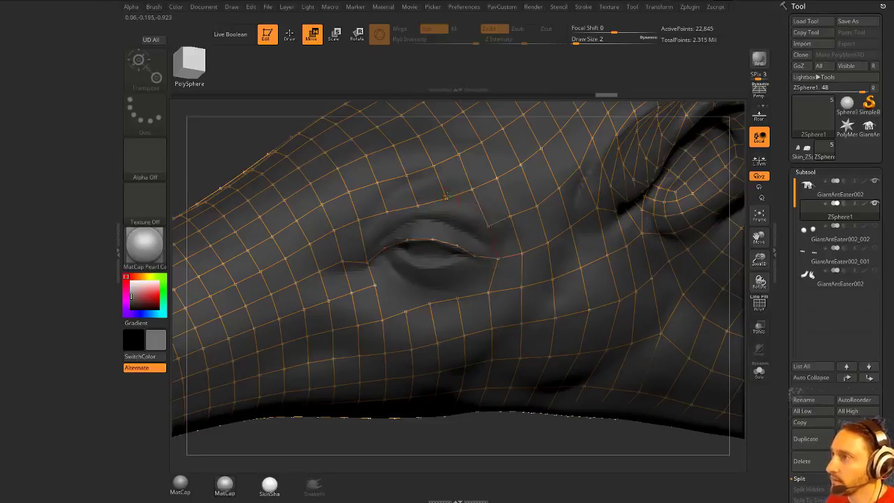
pyautogui.moveTo(417, 203); pyautogui.dragTo(336, 238)
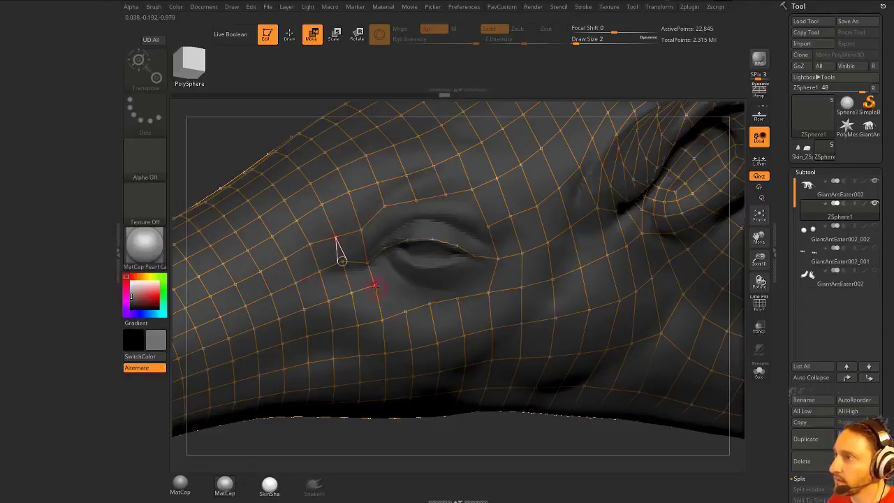
pyautogui.moveTo(375, 284); pyautogui.dragTo(371, 286)
pyautogui.moveTo(382, 321)
pyautogui.mouseDown()
pyautogui.moveTo(385, 309)
pyautogui.moveTo(409, 313)
pyautogui.mouseUp()
pyautogui.moveTo(429, 303); pyautogui.dragTo(437, 312)
pyautogui.moveTo(457, 299); pyautogui.dragTo(463, 307)
pyautogui.moveTo(488, 293); pyautogui.dragTo(495, 300)
pyautogui.moveTo(522, 254); pyautogui.dragTo(520, 259)
pyautogui.moveTo(495, 300); pyautogui.dragTo(493, 299)
pyautogui.moveTo(496, 262); pyautogui.dragTo(493, 268)
# - Set the draw size to 1 and draw a topology line along the lower eyelid from the inner to the outer eye corner
pyautogui.press('s')
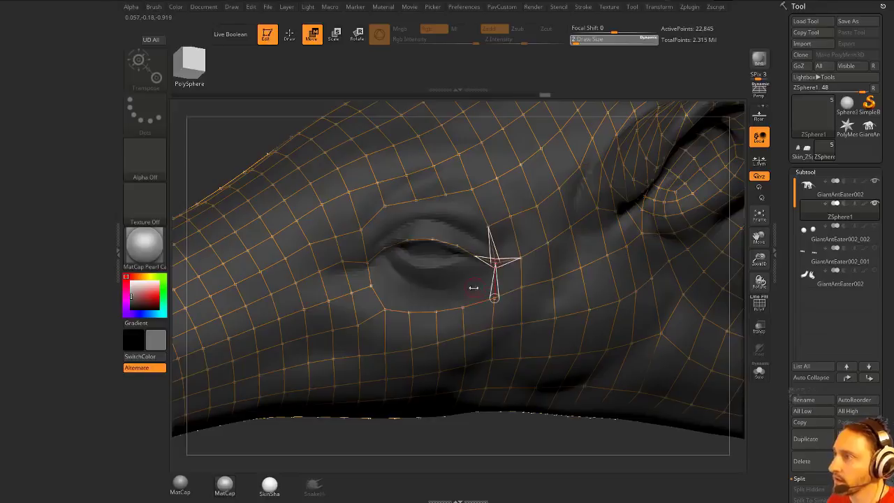
pyautogui.click(471, 287)
pyautogui.keyDown('alt'); pyautogui.moveTo(470, 453); pyautogui.dragTo(470, 417); pyautogui.keyUp('alt')
pyautogui.press('q')
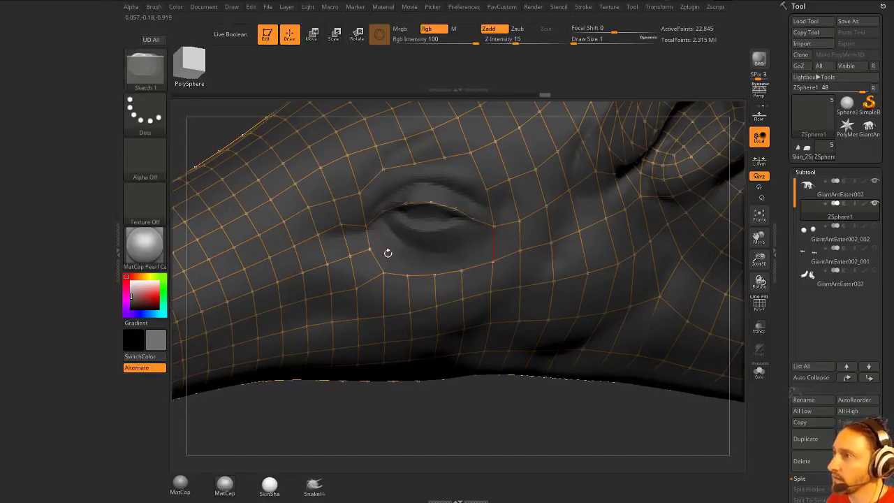
pyautogui.click(382, 212)
pyautogui.click(387, 225)
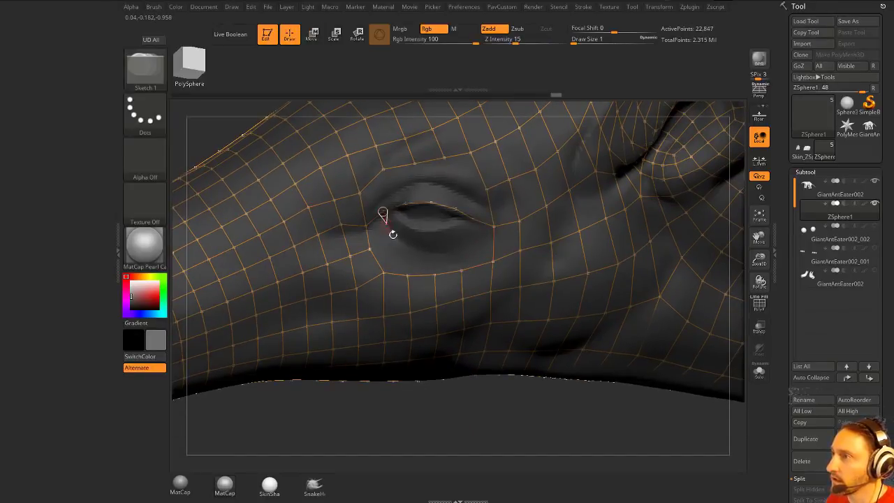
pyautogui.click(396, 239)
pyautogui.click(419, 252)
pyautogui.click(441, 254)
pyautogui.click(469, 247)
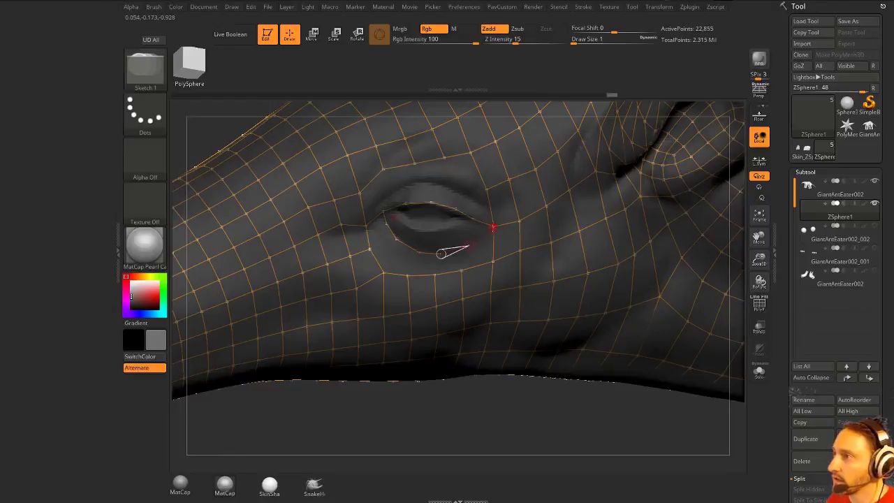
pyautogui.click(494, 227)
# - Draw a topology line along the inner rim of the upper eyelid from the inner to the outer corner
pyautogui.moveTo(409, 389); pyautogui.dragTo(394, 425)
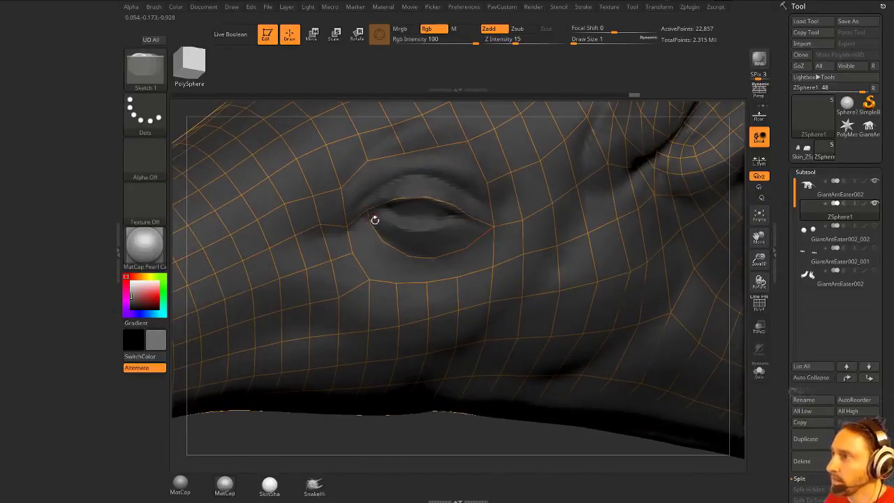
pyautogui.click(349, 227)
pyautogui.click(370, 222)
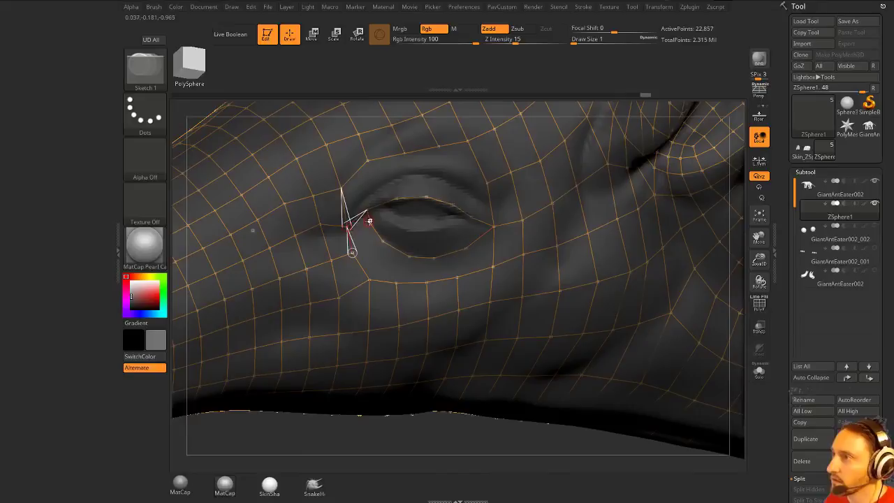
pyautogui.click(380, 212)
pyautogui.keyDown('alt'); pyautogui.moveTo(341, 437); pyautogui.dragTo(277, 369); pyautogui.keyUp('alt')
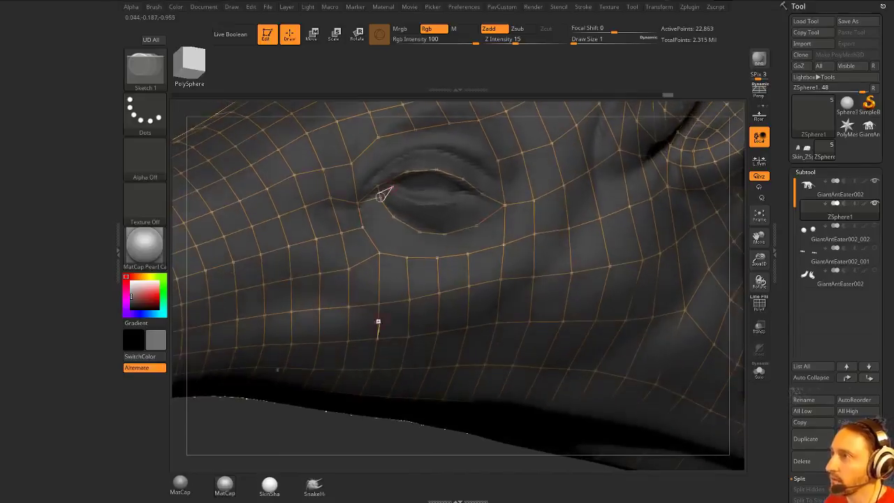
pyautogui.click(407, 183)
pyautogui.click(429, 180)
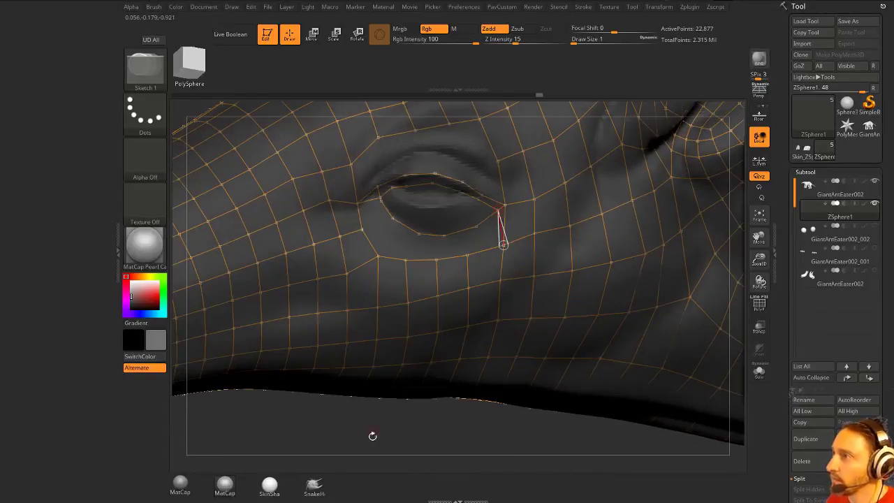
# - Draw a topology line along the inner rim of the lower eyelid to close the loop around the eye opening
pyautogui.moveTo(371, 435); pyautogui.dragTo(374, 442)
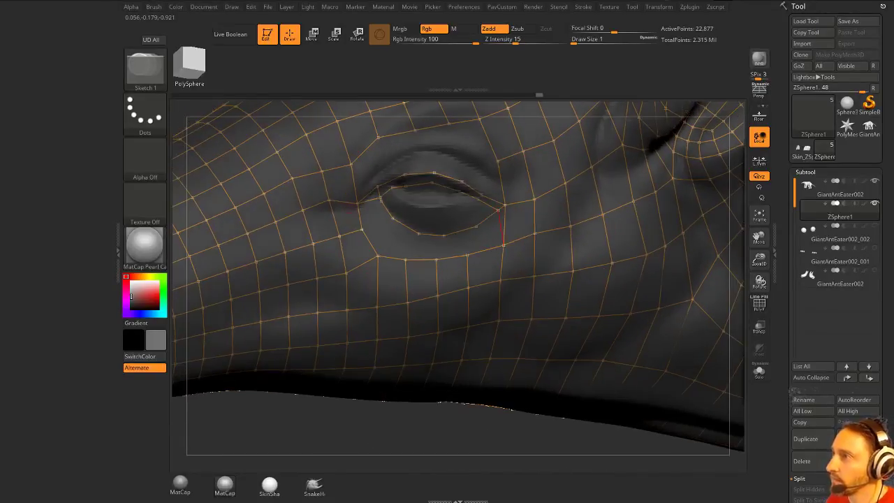
pyautogui.click(392, 188)
pyautogui.click(404, 202)
pyautogui.click(422, 207)
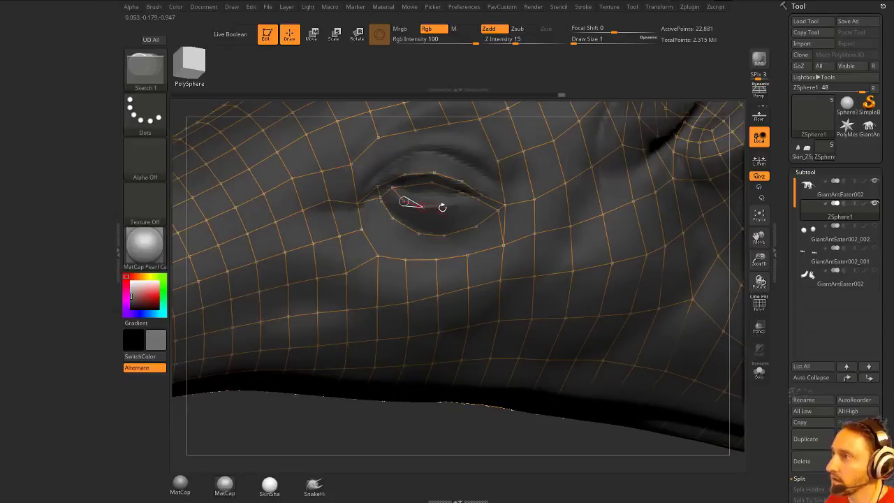
pyautogui.click(447, 207)
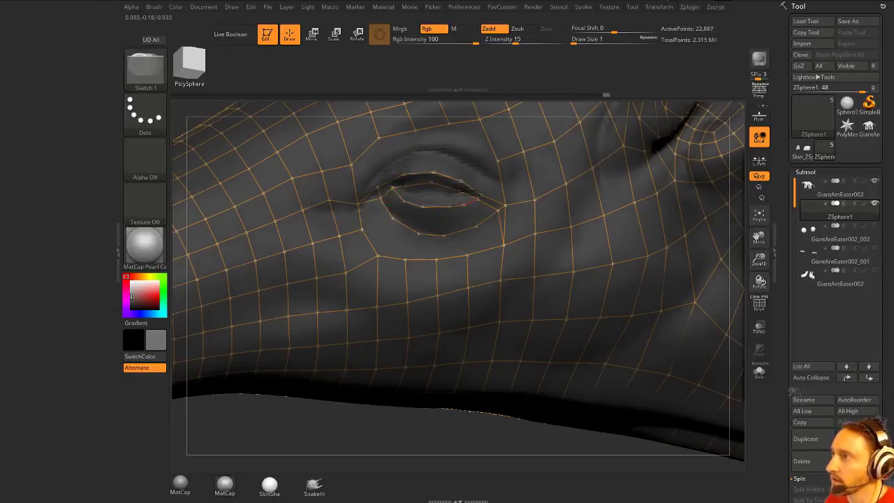
# - Add a topology line between the inner rim and the outer line of the lower eyelid, ending at the outer corner
pyautogui.click(384, 196)
pyautogui.click(396, 210)
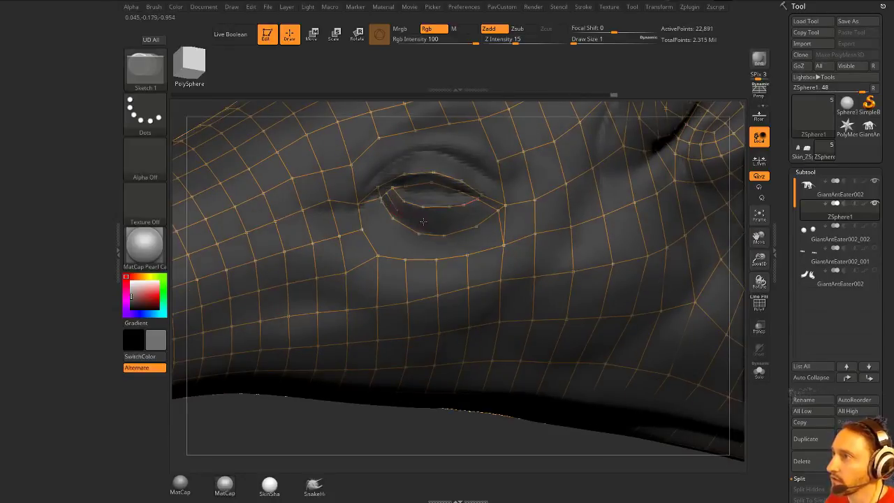
pyautogui.click(423, 222)
pyautogui.click(451, 223)
pyautogui.click(471, 217)
pyautogui.click(492, 199)
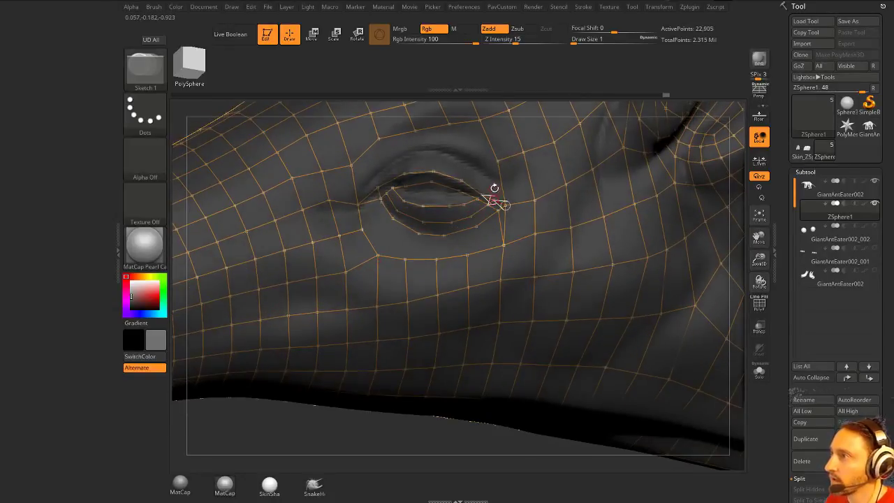
# - Draw a topology line across the upper eyelid, just above its edge, from the outer corner back to the inner corner
pyautogui.click(467, 172)
pyautogui.click(433, 160)
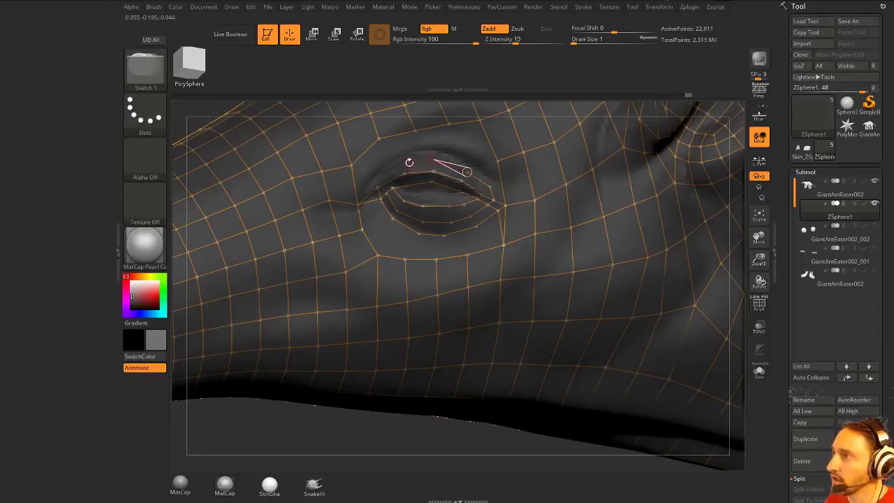
pyautogui.click(406, 163)
pyautogui.click(374, 180)
pyautogui.click(375, 181)
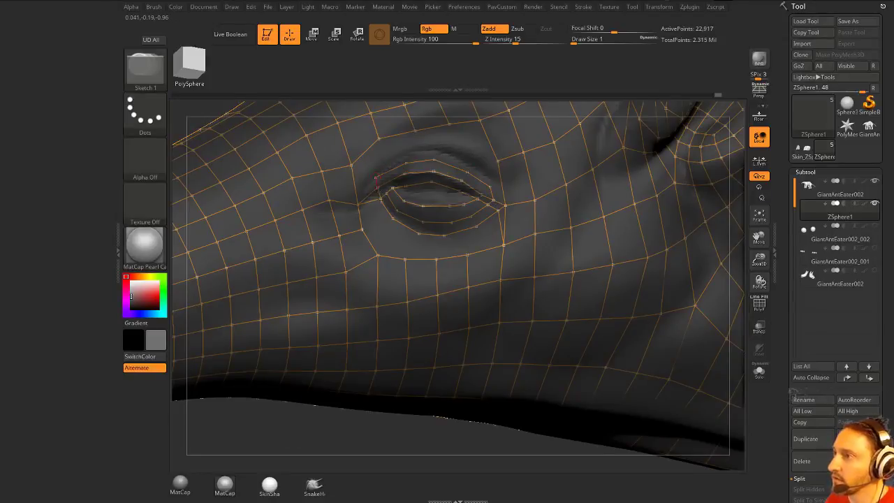
# - Draw another topology line along the upper eyelid crease, from the mesh at the inner corner to the outer side of the eye
pyautogui.moveTo(277, 434)
pyautogui.mouseDown()
pyautogui.moveTo(279, 441)
pyautogui.moveTo(285, 431)
pyautogui.moveTo(280, 436)
pyautogui.mouseUp()
pyautogui.click(375, 180)
pyautogui.click(352, 166)
pyautogui.click(364, 172)
pyautogui.click(386, 154)
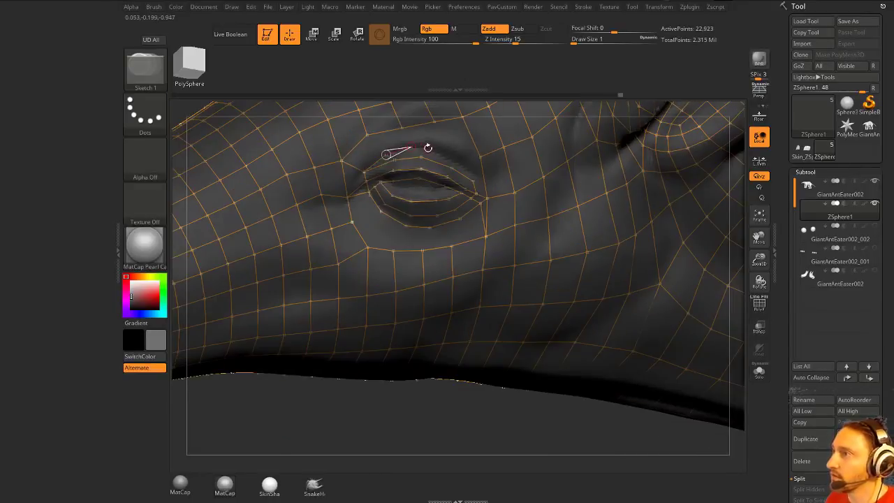
pyautogui.click(409, 146)
pyautogui.click(441, 153)
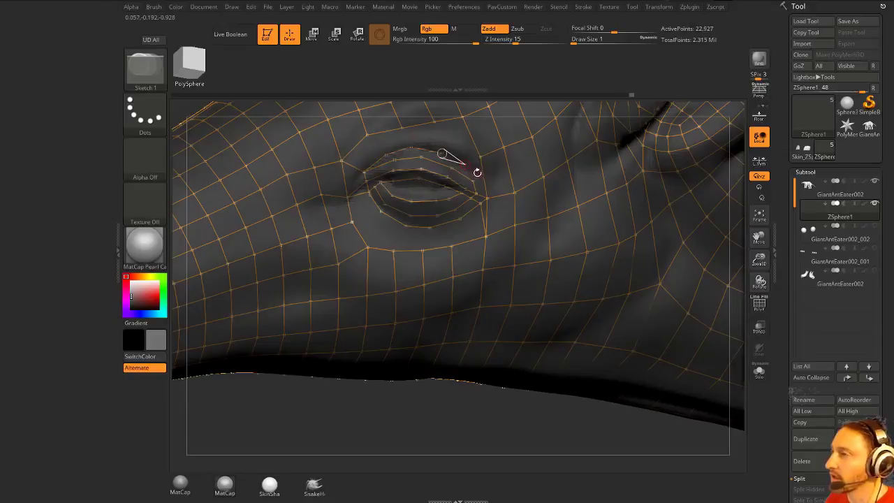
pyautogui.click(476, 171)
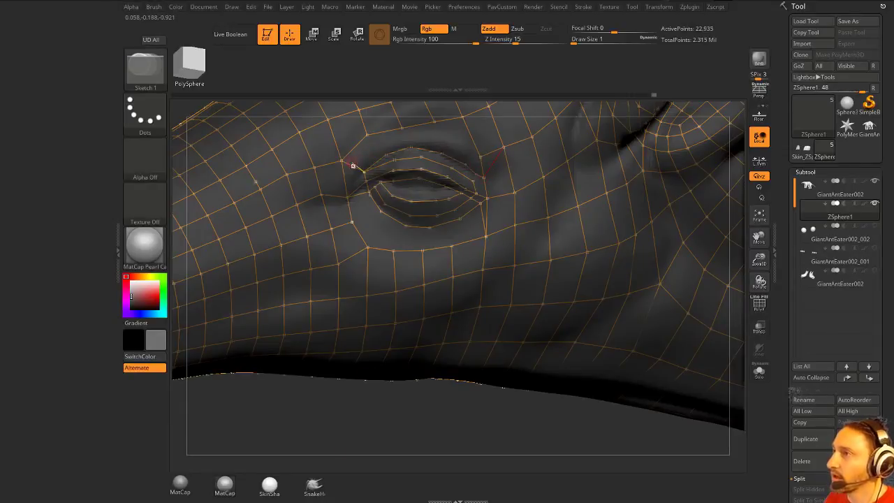
# - Draw an outer topology line above the upper eyelid crease, from the inner side across to the outer side
pyautogui.click(352, 165)
pyautogui.click(374, 144)
pyautogui.click(406, 135)
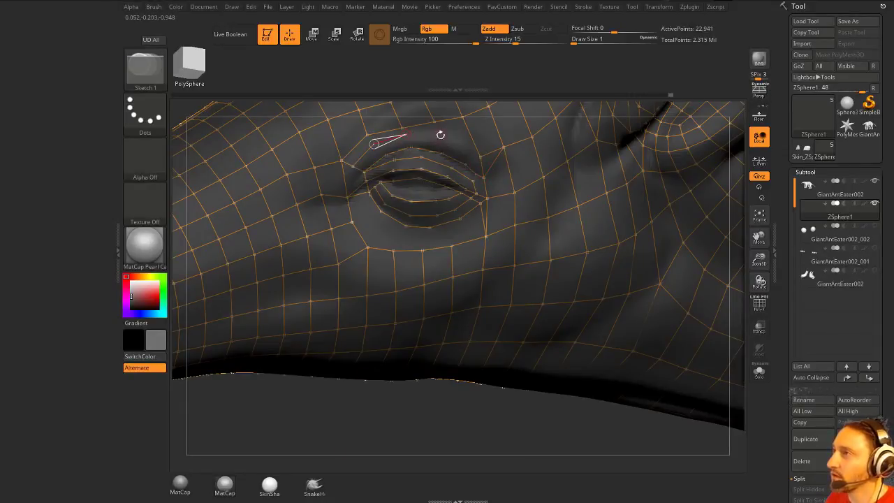
pyautogui.click(441, 135)
pyautogui.click(480, 158)
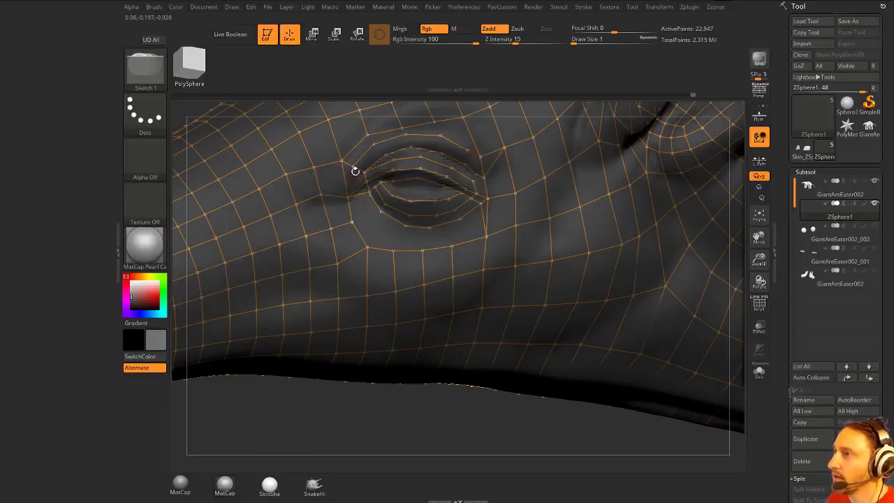
# - Extend the outer upper-eyelid line down at the inner side and join it to the line at the inner eye corner
pyautogui.click(352, 167)
pyautogui.click(359, 192)
pyautogui.click(360, 193)
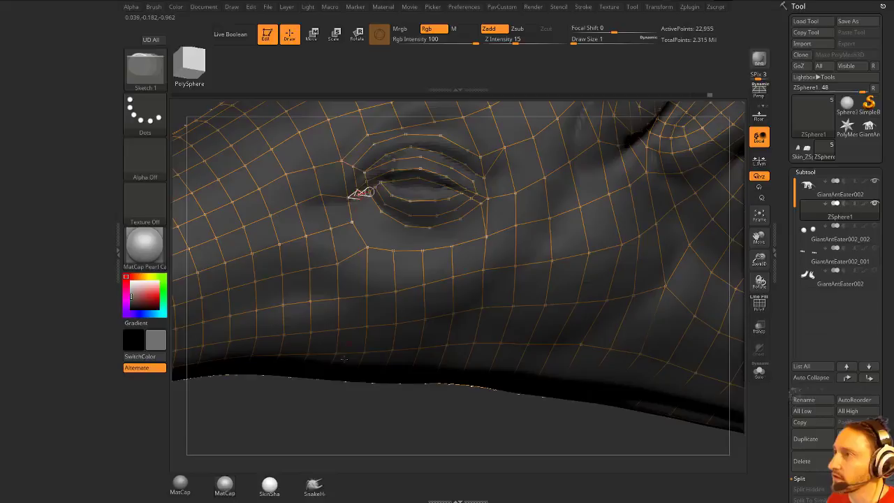
pyautogui.moveTo(364, 193); pyautogui.dragTo(369, 213, button='right')
# - Draw a topology line below the lower eyelid from the inner to the outer corner and shift its outermost point inward
pyautogui.click(359, 195)
pyautogui.click(368, 221)
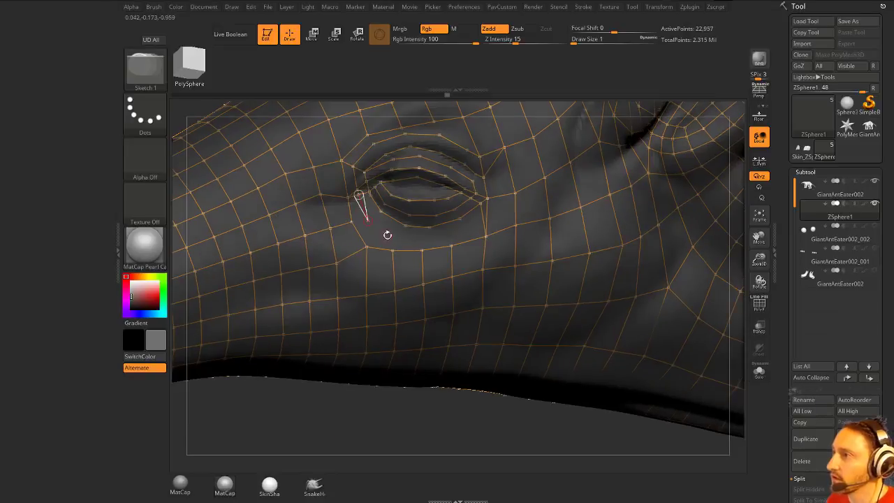
pyautogui.click(385, 235)
pyautogui.click(404, 240)
pyautogui.click(433, 239)
pyautogui.click(462, 231)
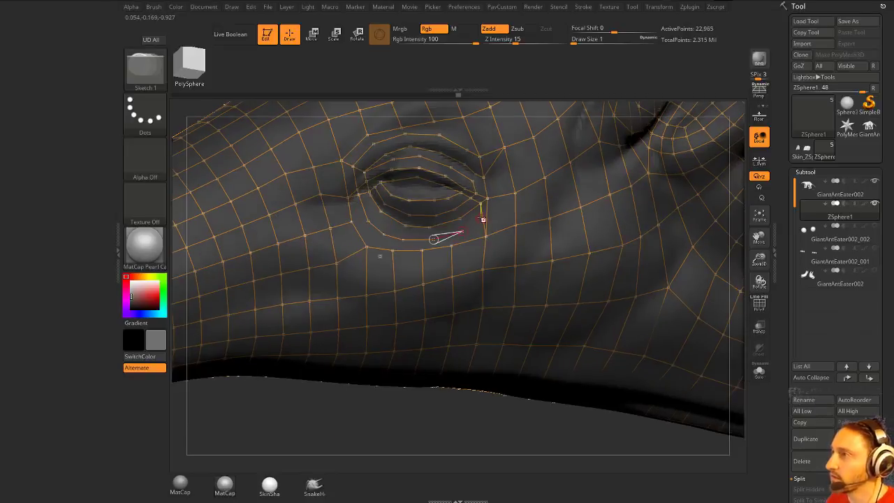
pyautogui.click(481, 222)
pyautogui.press('w')
pyautogui.moveTo(480, 223); pyautogui.dragTo(475, 224)
pyautogui.moveTo(429, 334); pyautogui.dragTo(434, 311, button='right')
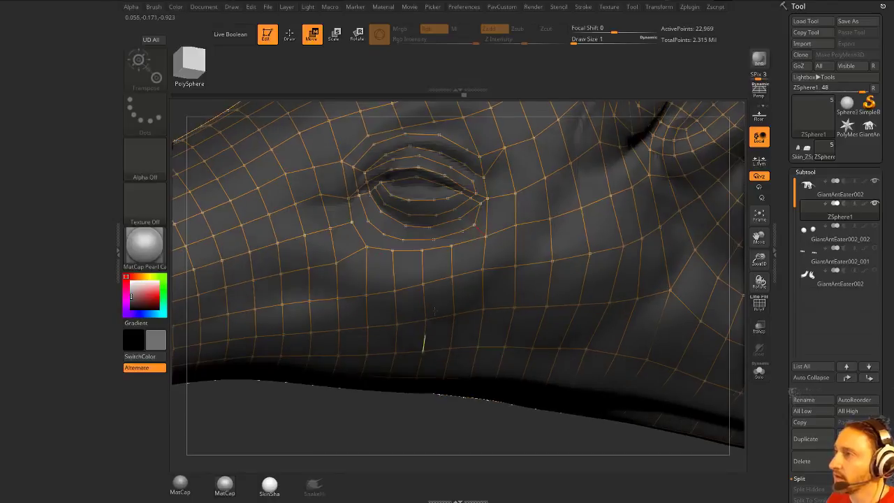
# - Connect the new line below the eye to the surrounding mesh with short cross edges and even out the points beneath it
pyautogui.press('q')
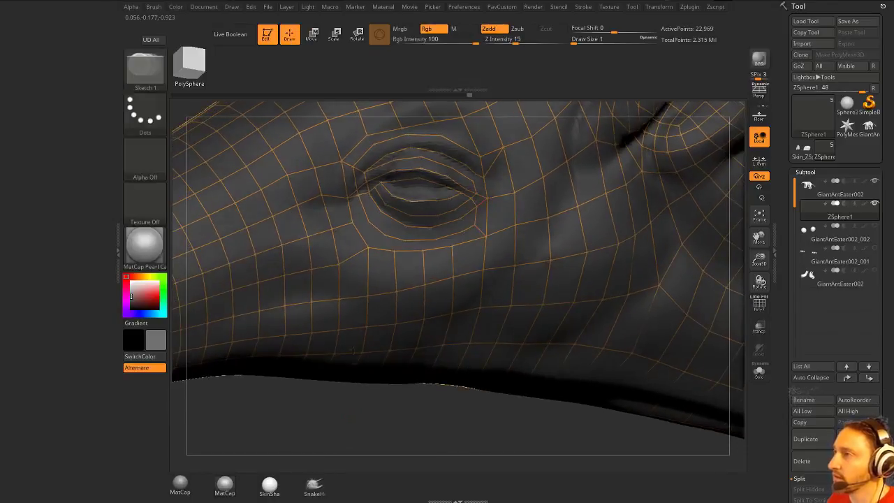
pyautogui.click(352, 223)
pyautogui.click(369, 222)
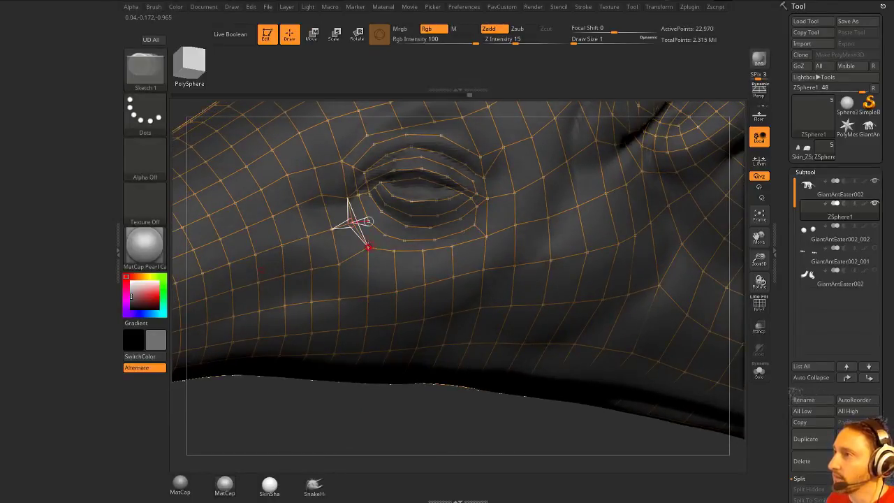
pyautogui.click(368, 247)
pyautogui.click(385, 234)
pyautogui.click(394, 251)
pyautogui.click(404, 241)
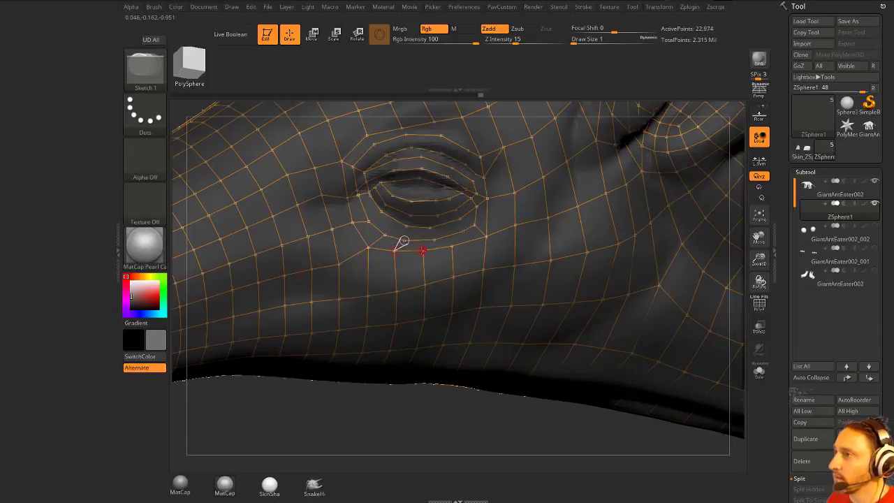
pyautogui.click(423, 250)
pyautogui.click(433, 240)
pyautogui.click(452, 246)
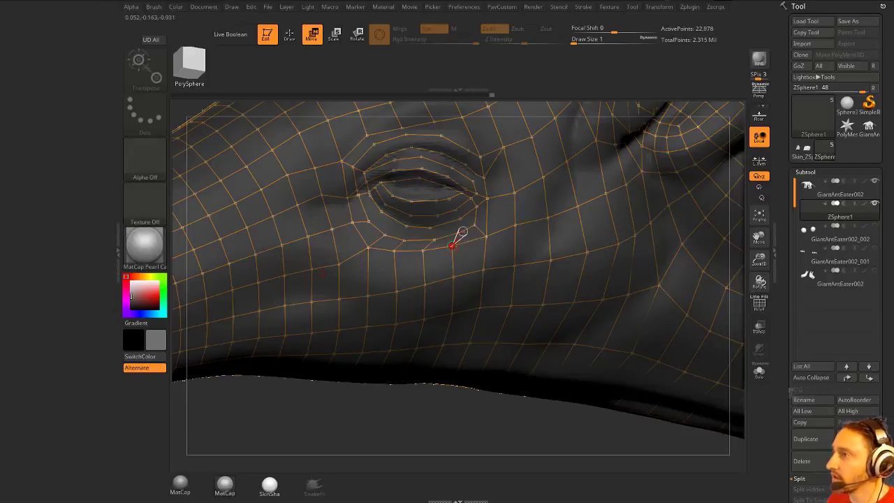
pyautogui.press('w')
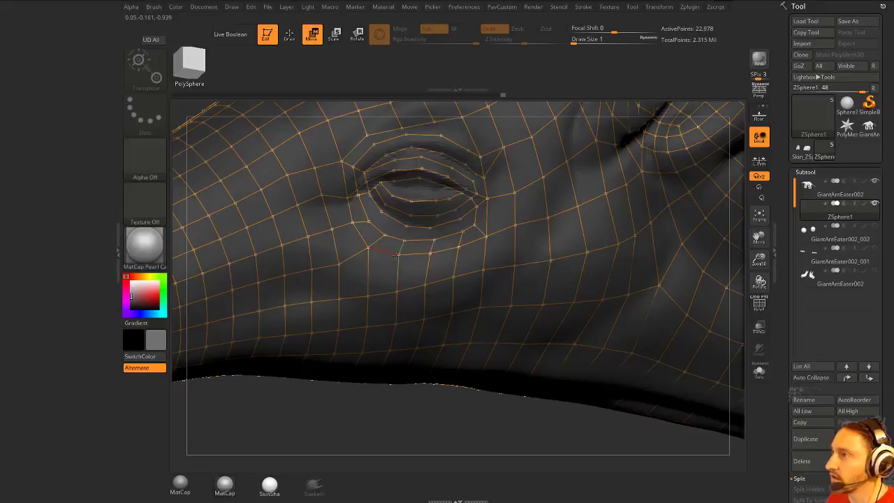
pyautogui.press('q')
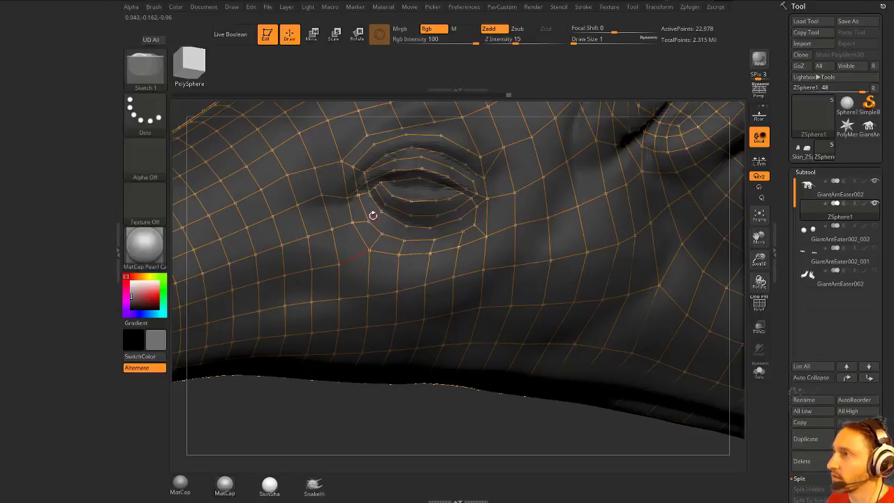
# - Delete the lower eyelid point near the inner corner, redraw its edge and connect it to the loop below
pyautogui.keyDown('alt'); pyautogui.click(369, 198); pyautogui.keyUp('alt')
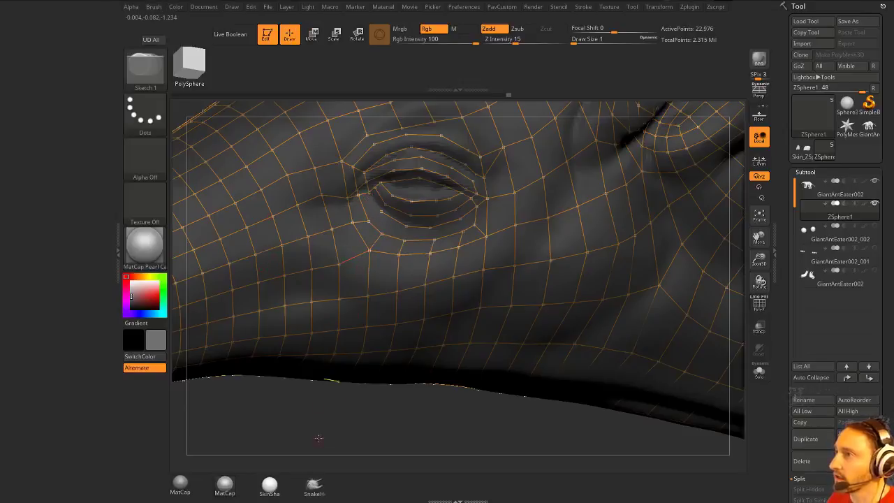
pyautogui.moveTo(380, 211); pyautogui.dragTo(372, 238, button='right')
pyautogui.click(380, 212)
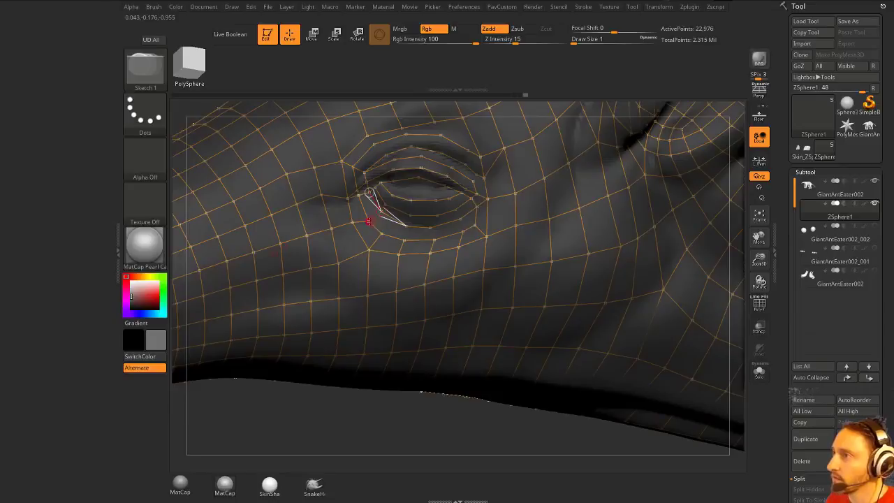
pyautogui.click(369, 220)
pyautogui.press('w')
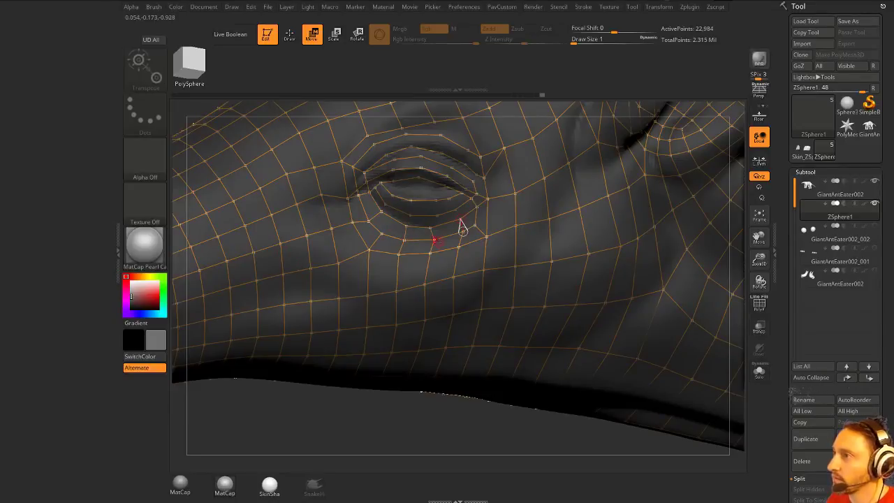
# - Connect the lower eyelid line to the loop beneath it with cross edges and shift the middle points to even their spacing
pyautogui.press('q')
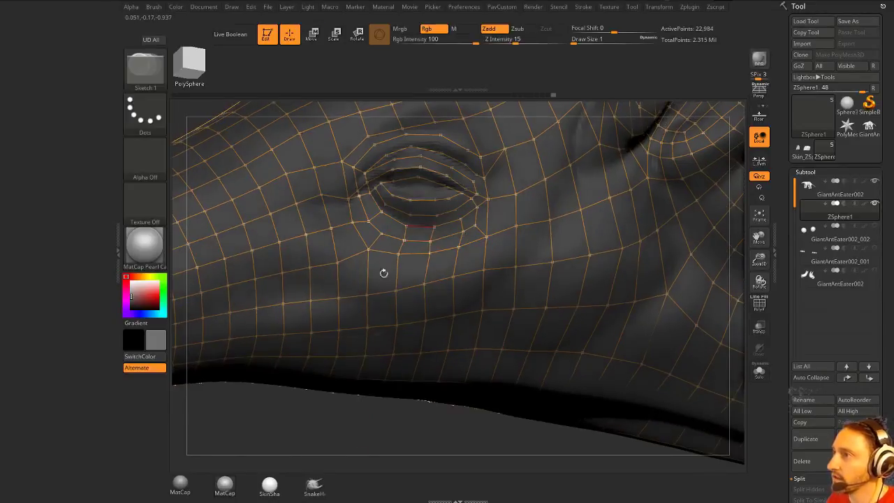
pyautogui.click(382, 208)
pyautogui.click(408, 224)
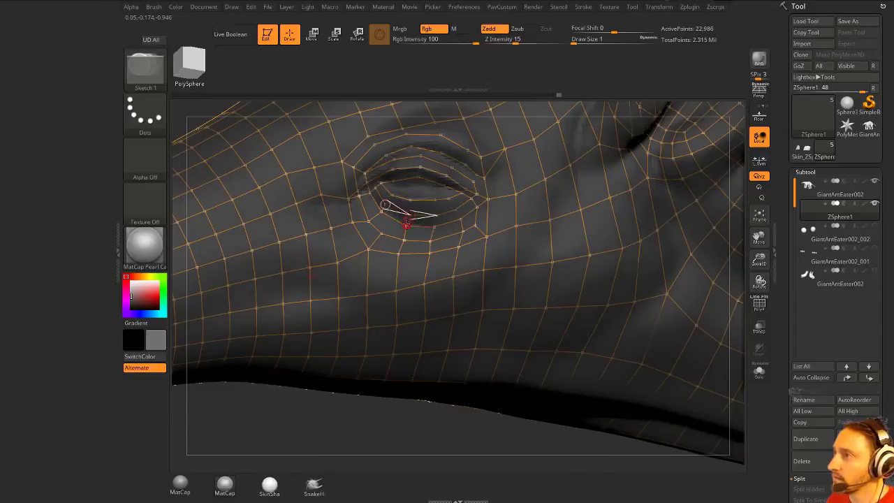
pyautogui.press('w')
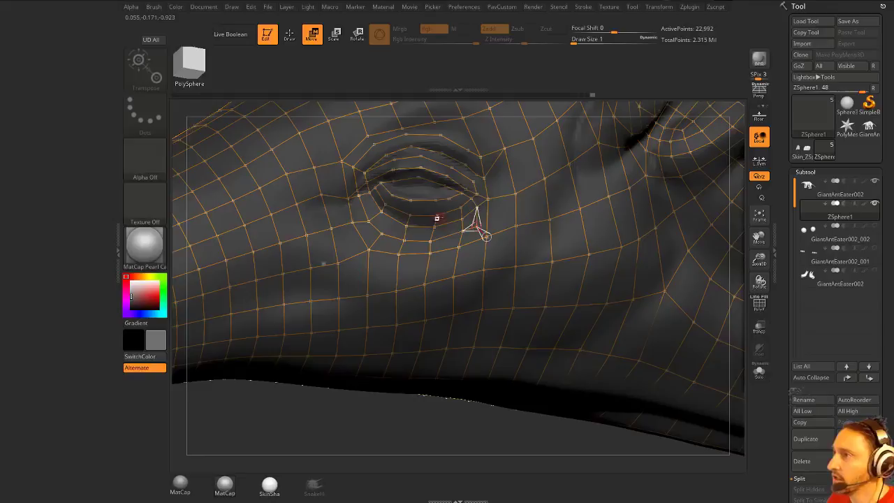
pyautogui.moveTo(435, 243); pyautogui.dragTo(434, 254)
pyautogui.moveTo(409, 218); pyautogui.dragTo(405, 241)
# - Draw cross edges between the lower eyelid lines near the inner and outer eye corners
pyautogui.press('q')
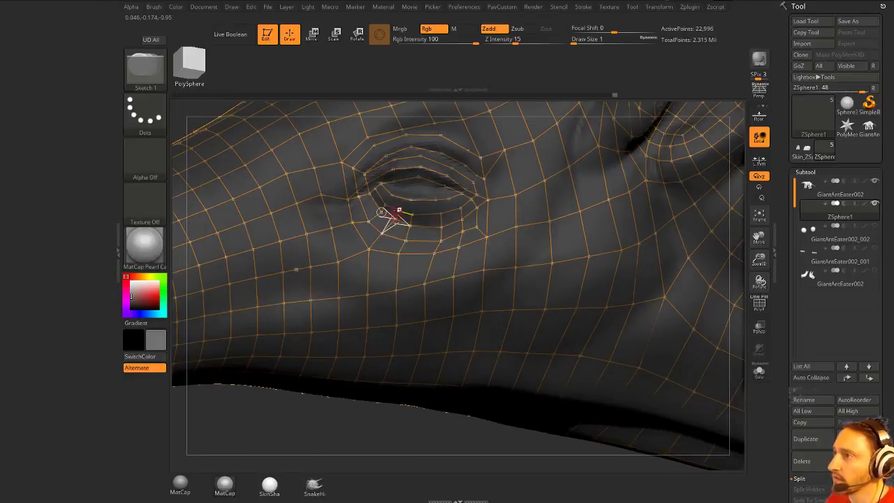
pyautogui.click(394, 210)
pyautogui.moveTo(308, 414)
pyautogui.mouseDown()
pyautogui.moveTo(317, 424)
pyautogui.moveTo(341, 387)
pyautogui.mouseUp()
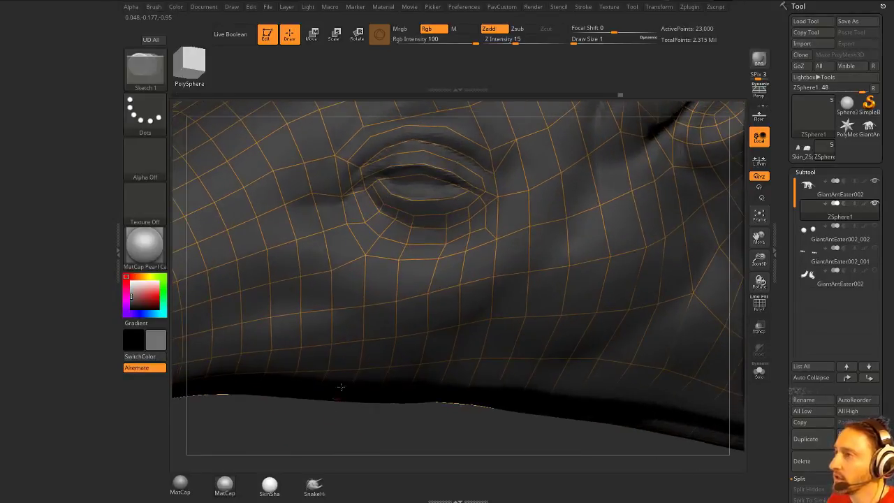
pyautogui.press('w')
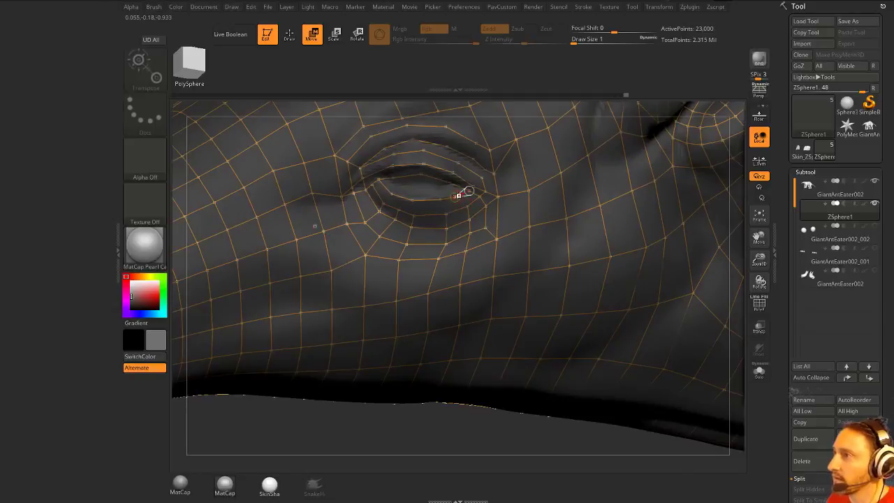
pyautogui.press('q')
pyautogui.click(466, 206)
pyautogui.moveTo(370, 443); pyautogui.dragTo(377, 427)
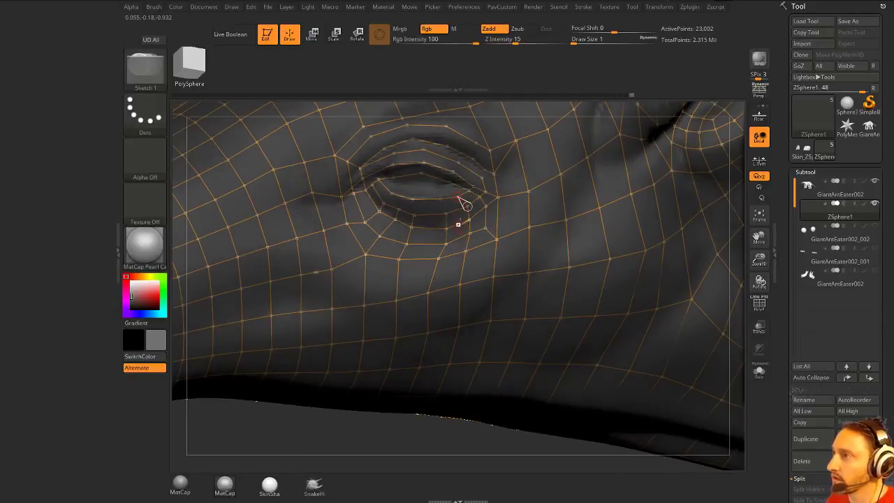
pyautogui.press('w')
pyautogui.press('q')
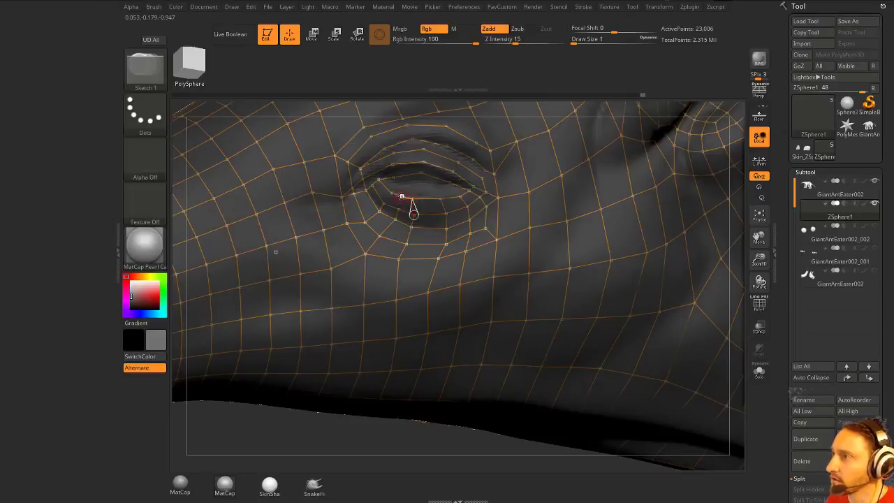
# - Adjust the middle point on the lower eyelid rim and add the remaining cross edge toward the inner eye corner
pyautogui.press('w')
pyautogui.moveTo(415, 199); pyautogui.dragTo(418, 201)
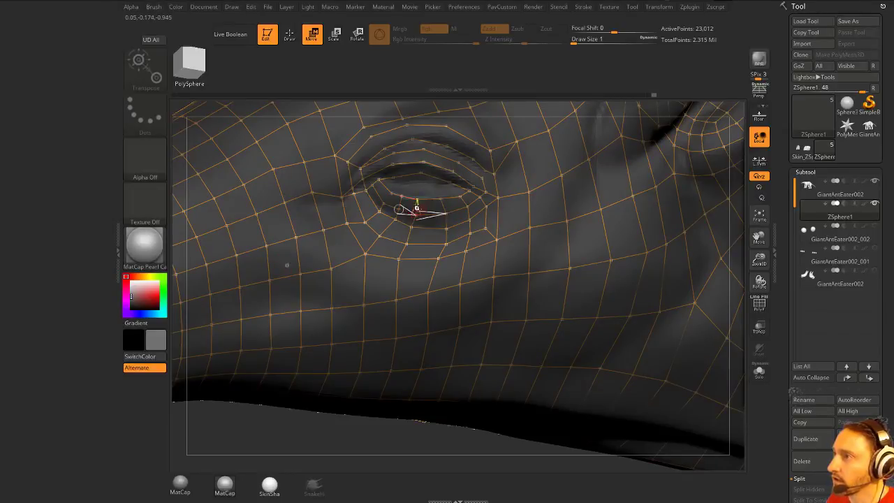
pyautogui.moveTo(296, 434); pyautogui.dragTo(299, 427)
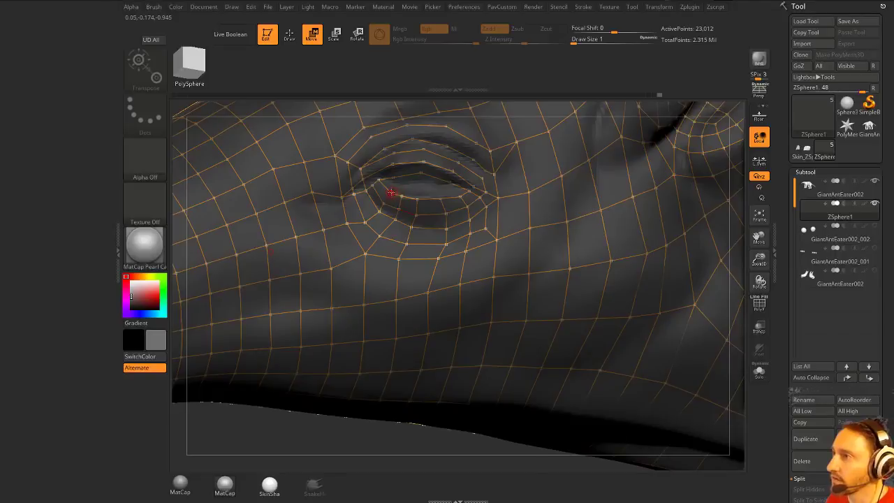
pyautogui.press('q')
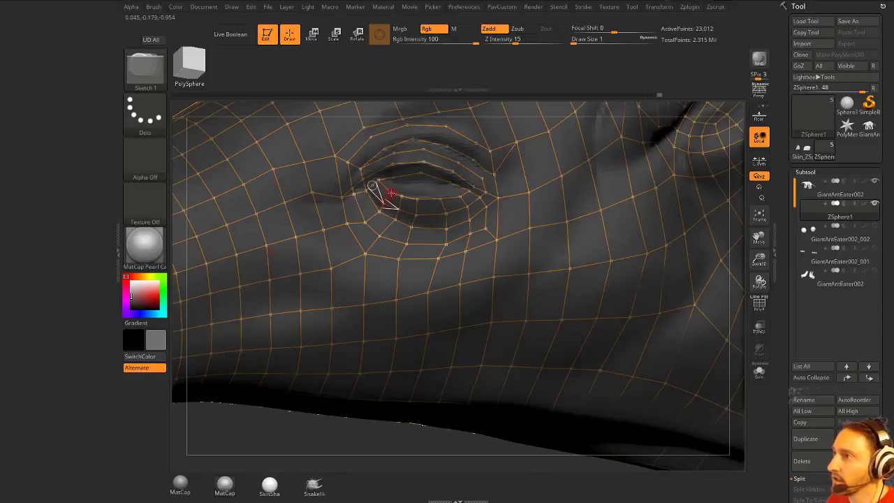
pyautogui.moveTo(304, 425); pyautogui.dragTo(308, 424)
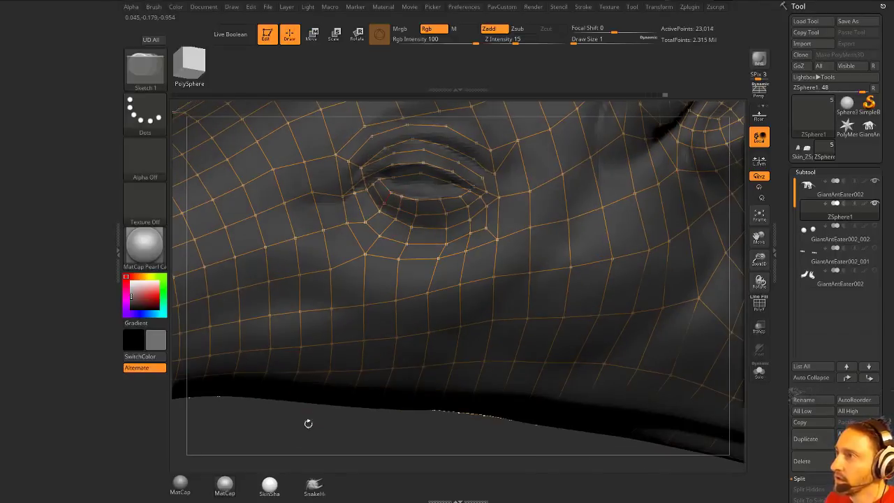
# - Draw a new topology line inside the eye opening along the lower eyelid and tie it to the rim with cross edges
pyautogui.click(407, 187)
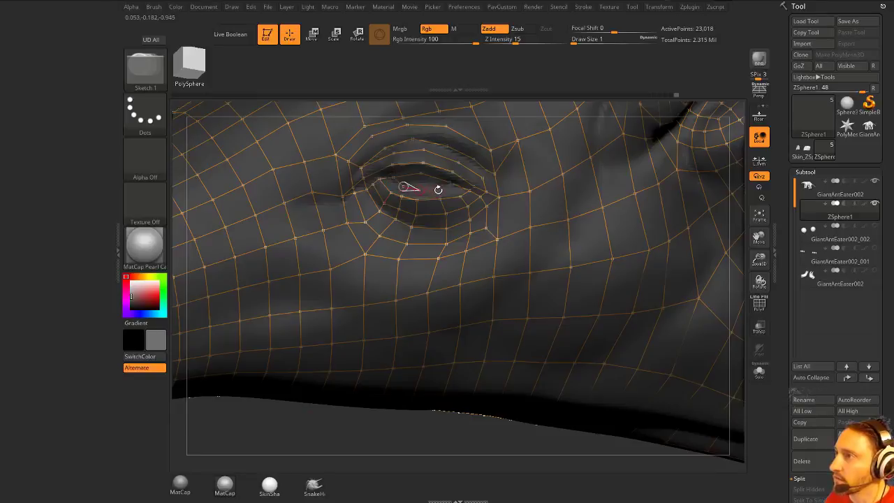
pyautogui.click(421, 190)
pyautogui.click(418, 189)
pyautogui.moveTo(336, 419); pyautogui.dragTo(376, 313)
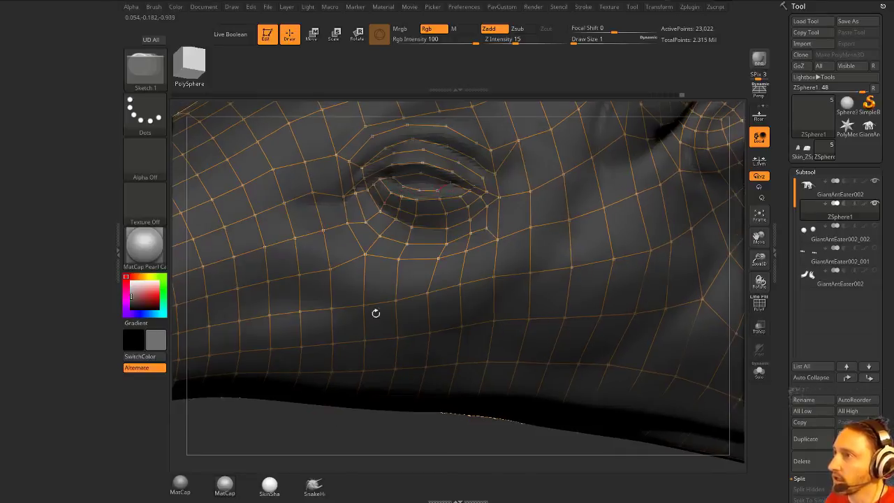
pyautogui.click(396, 189)
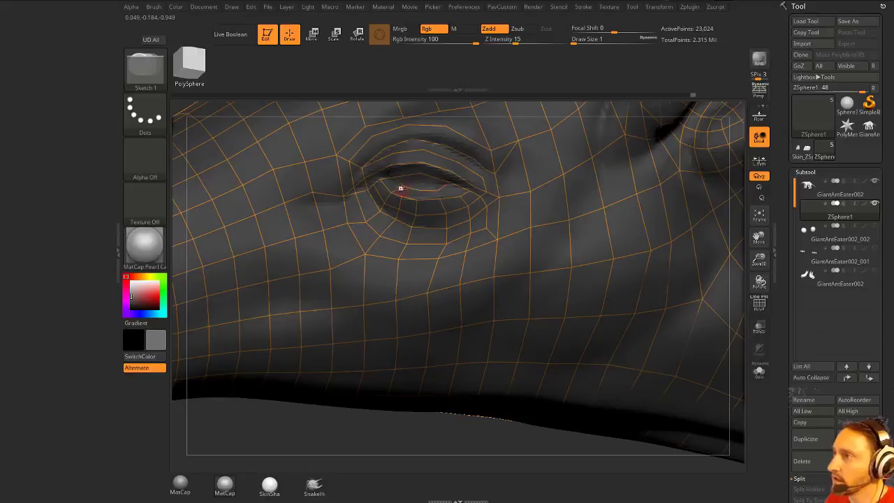
pyautogui.click(437, 191)
pyautogui.click(440, 199)
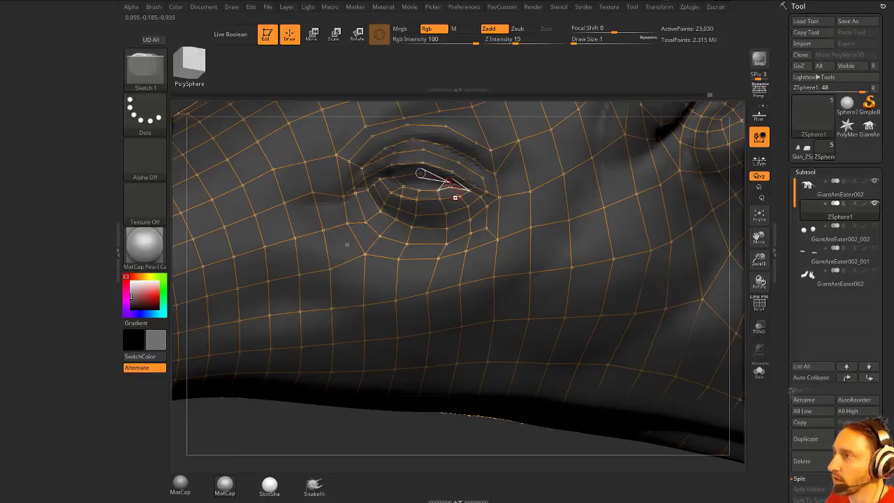
pyautogui.click(454, 193)
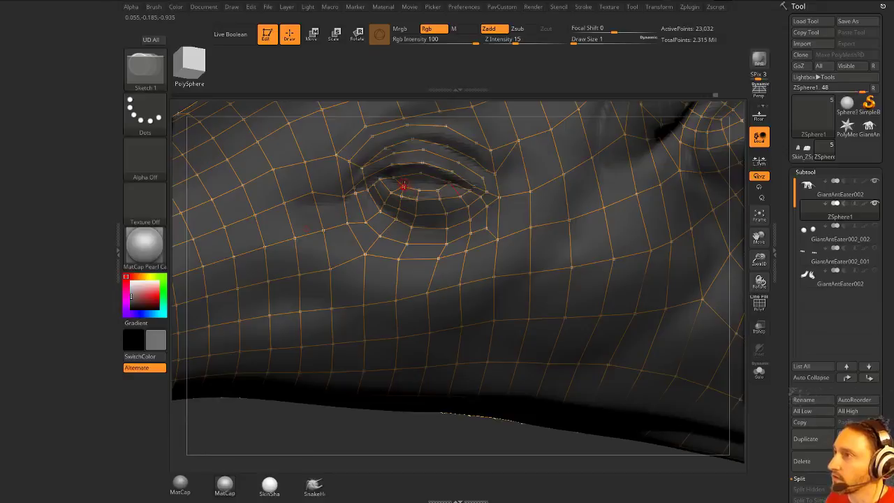
# - Connect the new line inside the eye opening to the upper eyelid rim with edges at the middle and outer side
pyautogui.click(413, 182)
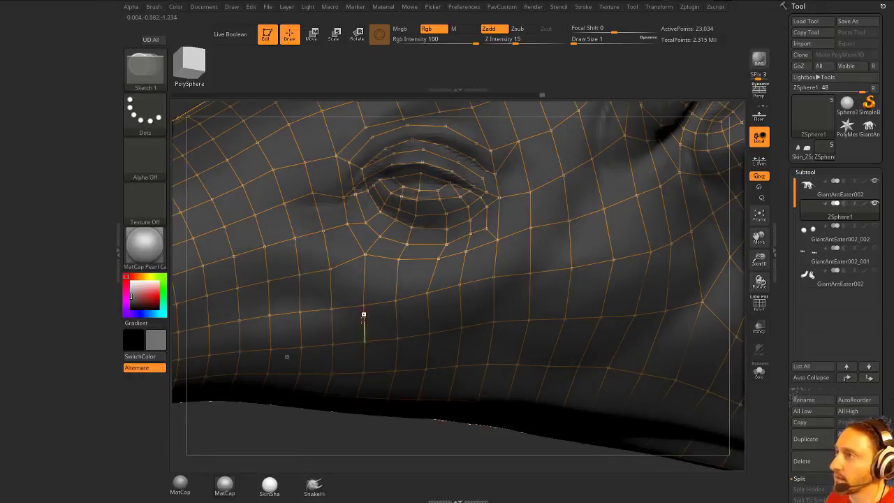
pyautogui.hotkey('ctrl', 'z')
pyautogui.moveTo(320, 441); pyautogui.dragTo(322, 448)
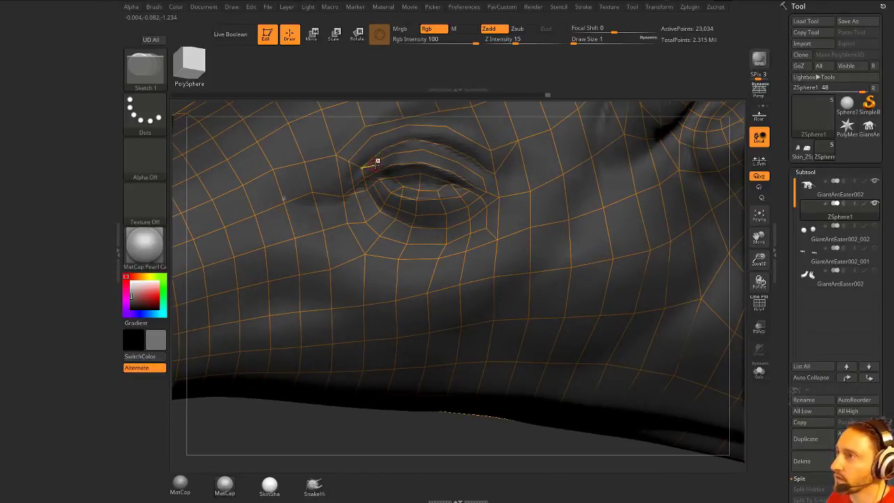
pyautogui.click(423, 164)
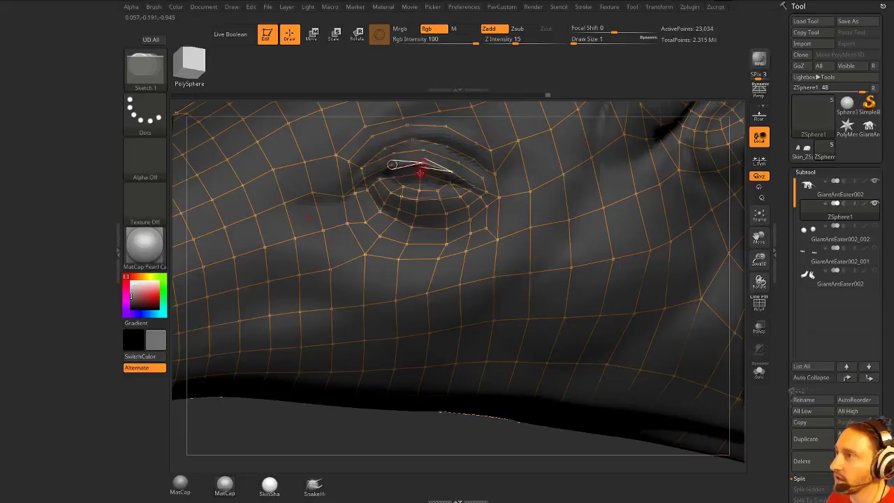
pyautogui.click(451, 174)
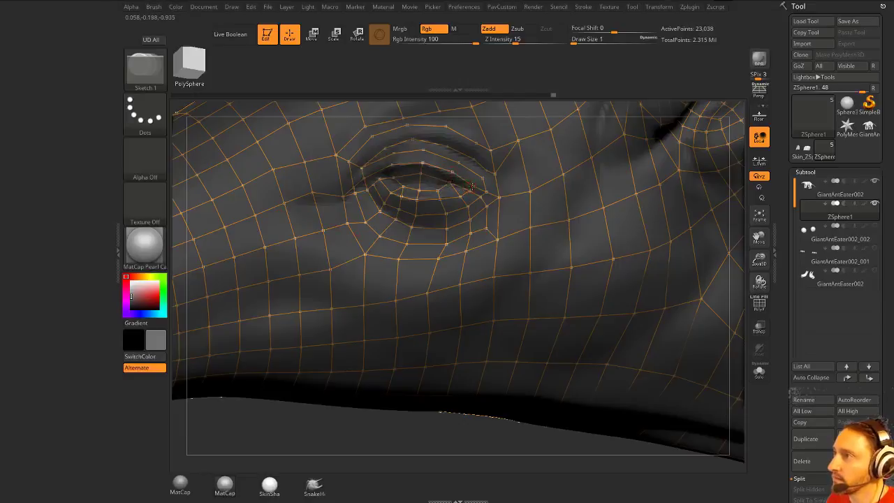
pyautogui.click(460, 197)
# - Shift the upper eyelid's outer corner point outward and draw cross edges over the upper eyelid fold
pyautogui.press('w')
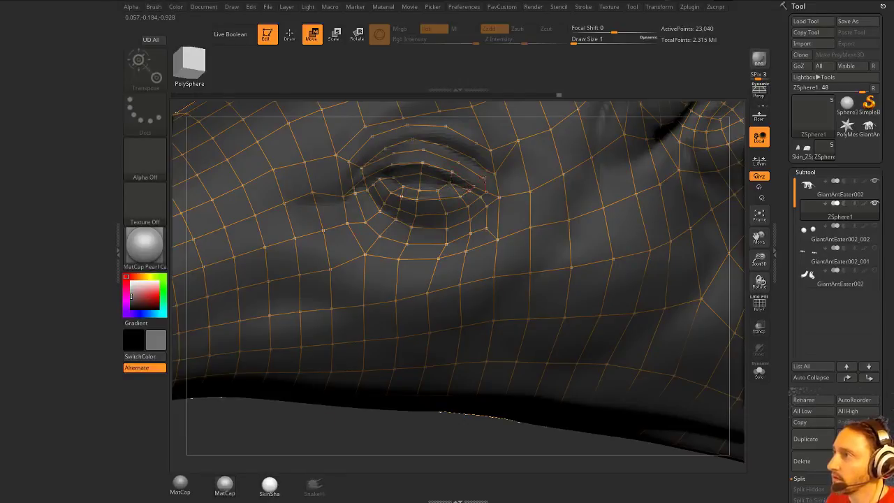
pyautogui.moveTo(487, 183)
pyautogui.mouseDown()
pyautogui.moveTo(486, 191)
pyautogui.moveTo(502, 170)
pyautogui.mouseUp()
pyautogui.press('q')
pyautogui.click(389, 150)
pyautogui.moveTo(438, 240); pyautogui.dragTo(439, 246, button='right')
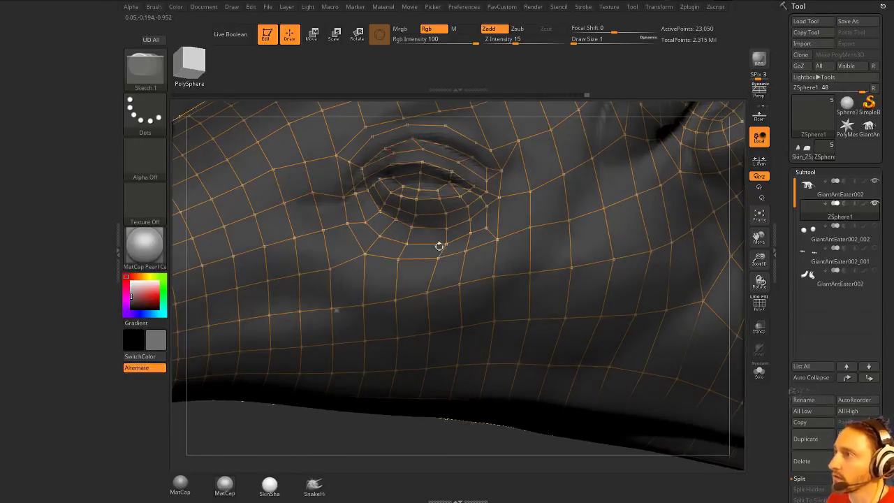
pyautogui.click(441, 155)
pyautogui.click(445, 126)
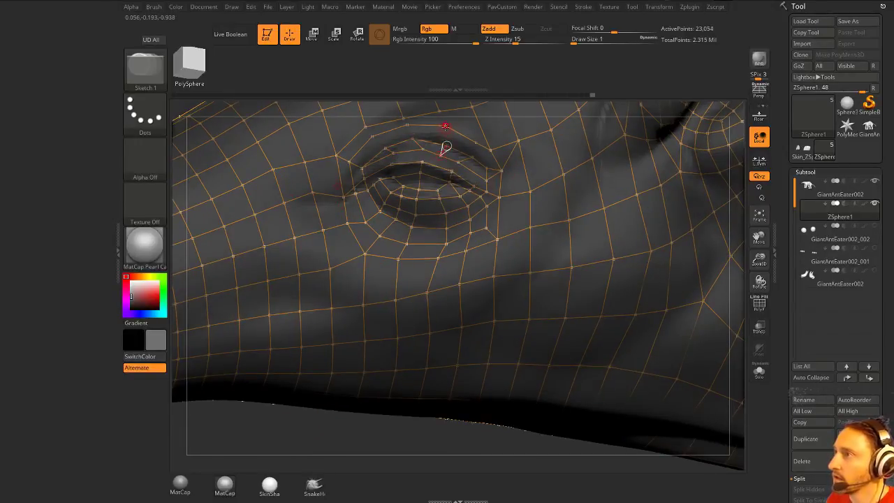
# - Connect the upper eyelid fold line to the loop above it and to the surrounding brow mesh with short edges
pyautogui.moveTo(298, 432); pyautogui.dragTo(300, 440)
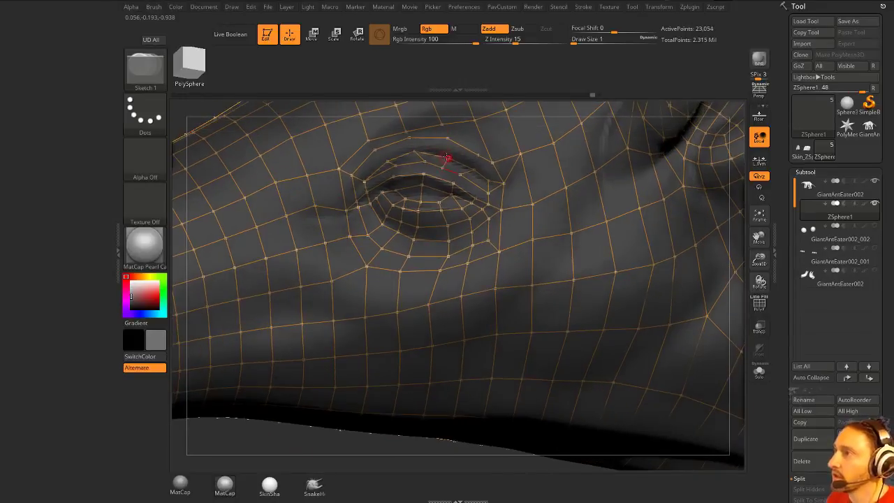
pyautogui.moveTo(447, 157); pyautogui.dragTo(447, 137)
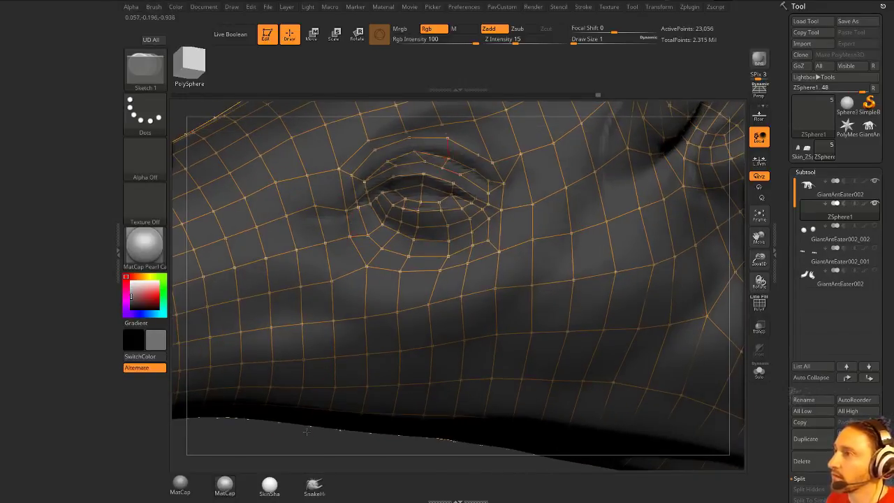
pyautogui.moveTo(306, 431); pyautogui.dragTo(308, 426, button='right')
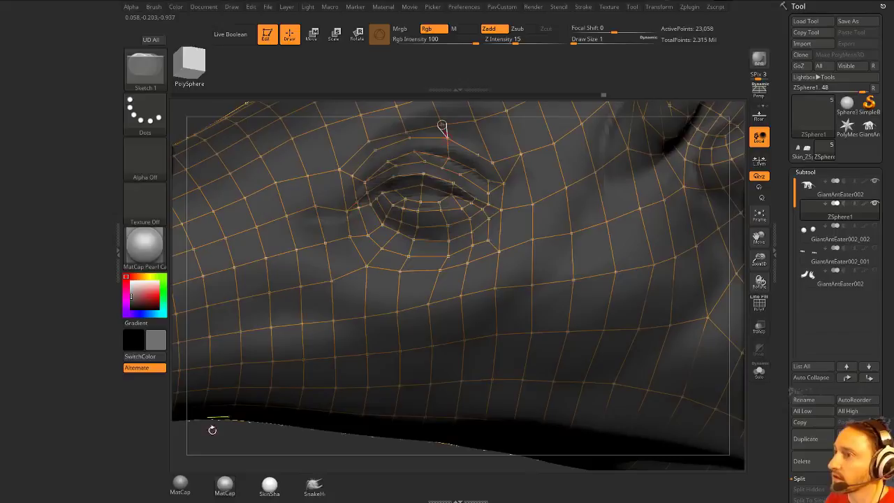
pyautogui.moveTo(211, 430); pyautogui.dragTo(227, 444, button='right')
pyautogui.moveTo(395, 166)
pyautogui.mouseDown()
pyautogui.moveTo(417, 164)
pyautogui.moveTo(415, 152)
pyautogui.moveTo(388, 163)
pyautogui.mouseUp()
pyautogui.moveTo(278, 435); pyautogui.dragTo(279, 417, button='right')
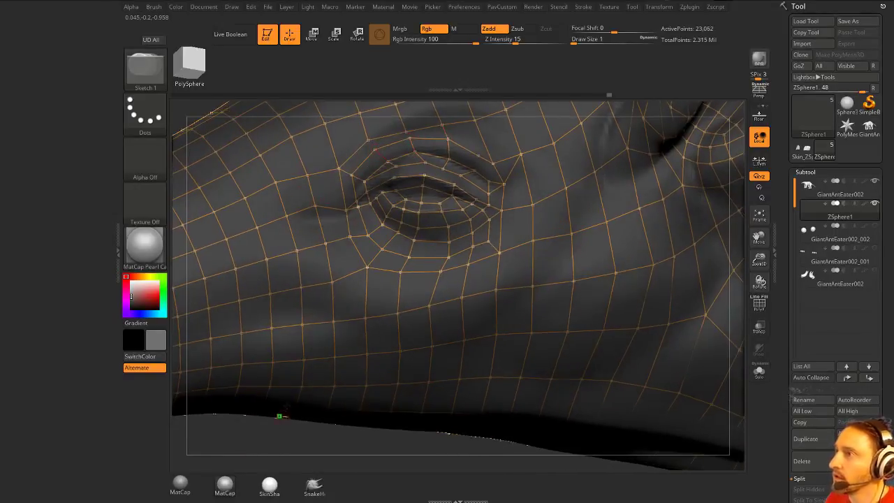
pyautogui.moveTo(368, 141)
pyautogui.mouseDown()
pyautogui.moveTo(374, 148)
pyautogui.moveTo(410, 138)
pyautogui.mouseUp()
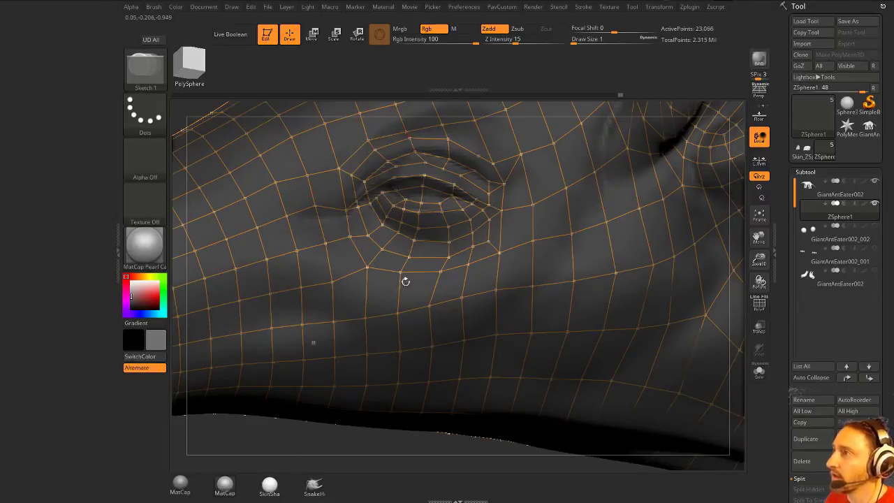
# - Draw an edge from the brow mesh down to the upper eyelid loop near the outer corner and adjust its points
pyautogui.click(475, 124)
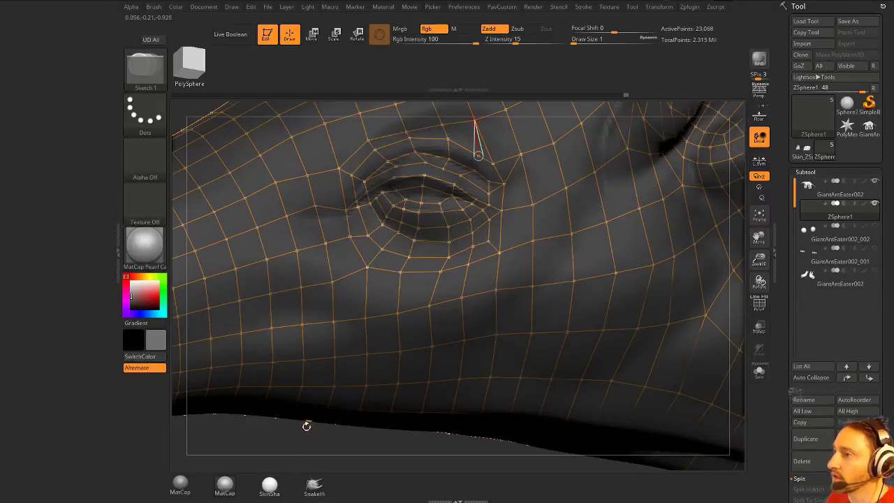
pyautogui.click(475, 158)
pyautogui.press('w')
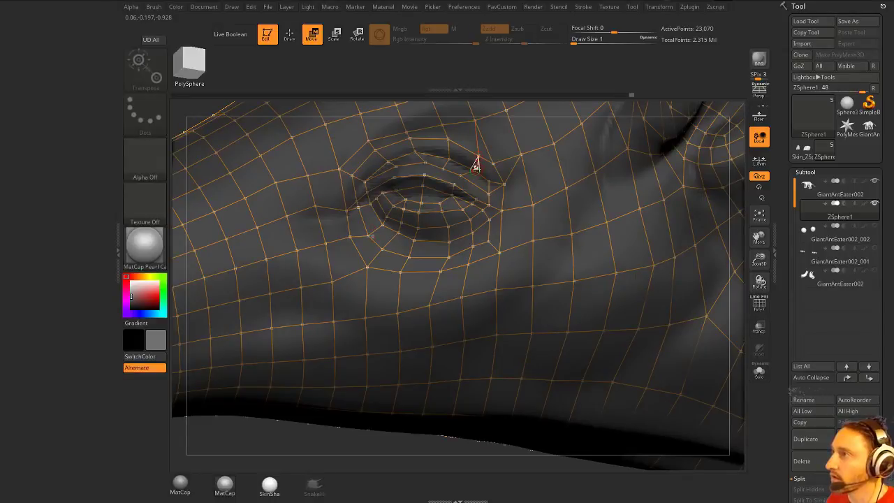
pyautogui.press('q')
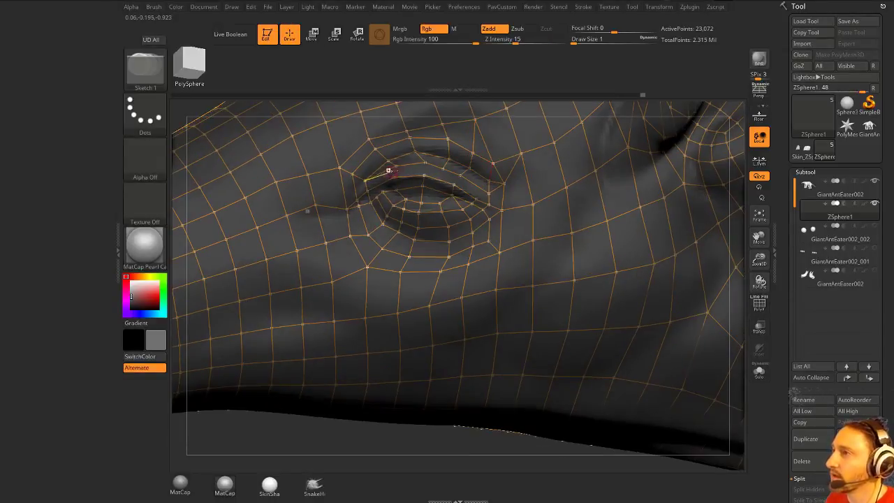
# - Connect the upper eyelid fold to the eyelid rim with cross edges from the inner side to the outer corner
pyautogui.click(394, 175)
pyautogui.click(395, 175)
pyautogui.click(425, 165)
pyautogui.click(424, 174)
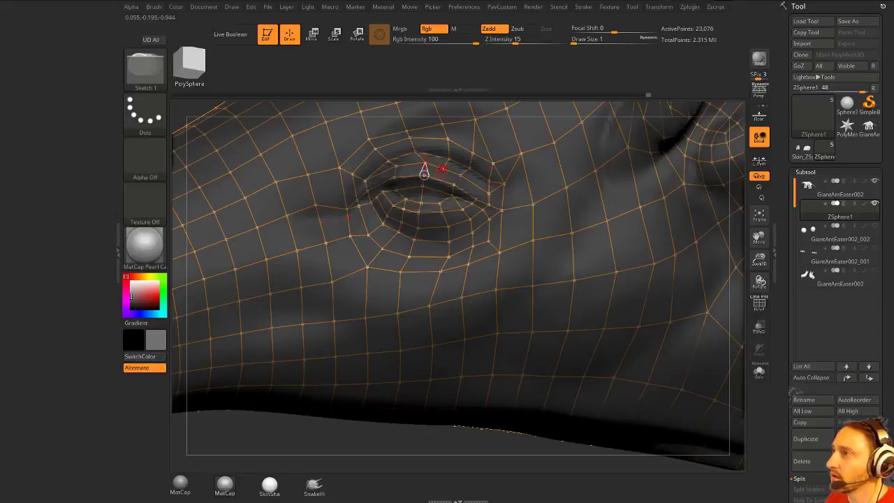
pyautogui.click(443, 168)
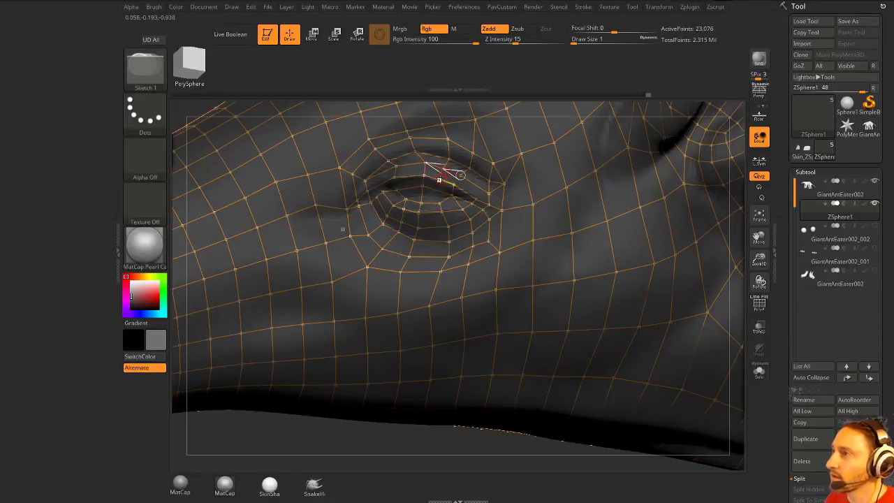
pyautogui.click(439, 180)
pyautogui.click(439, 191)
pyautogui.moveTo(458, 169); pyautogui.dragTo(460, 176, button='right')
pyautogui.click(460, 175)
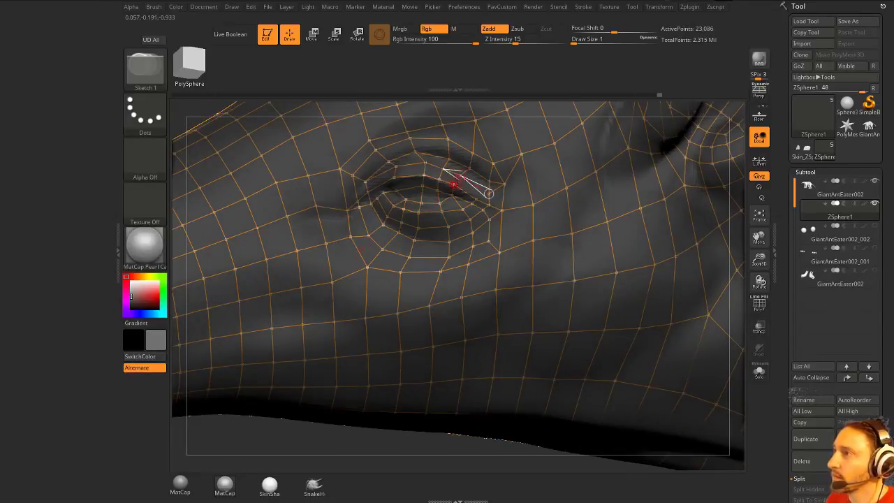
# - Connect the upper eyelid's outer end to the surrounding cheek mesh with short edges and remove an unwanted element at the corner
pyautogui.click(454, 184)
pyautogui.click(304, 447)
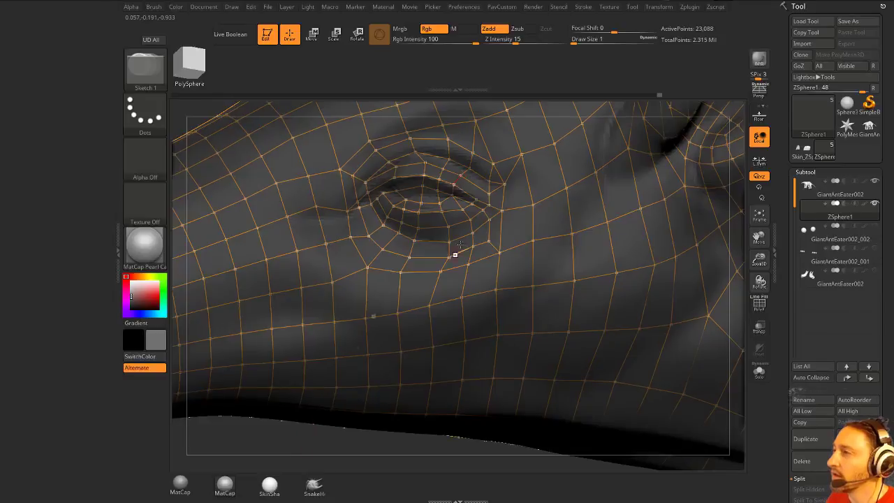
pyautogui.click(498, 190)
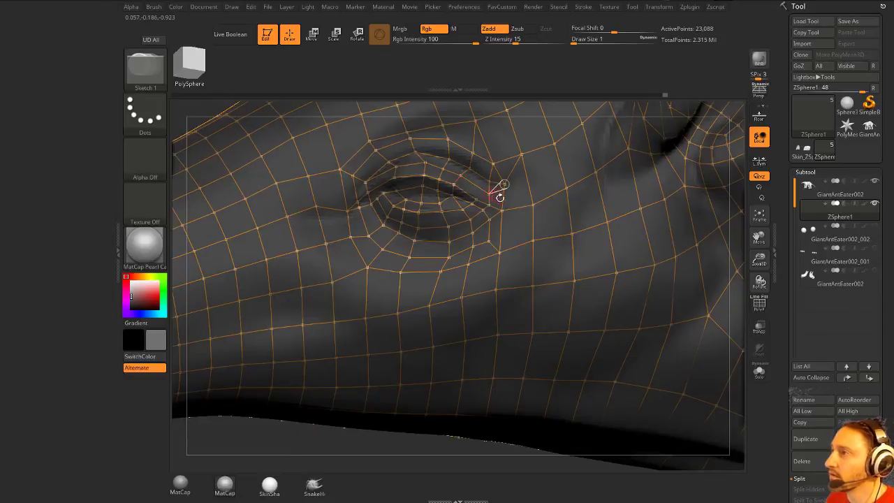
pyautogui.click(533, 203)
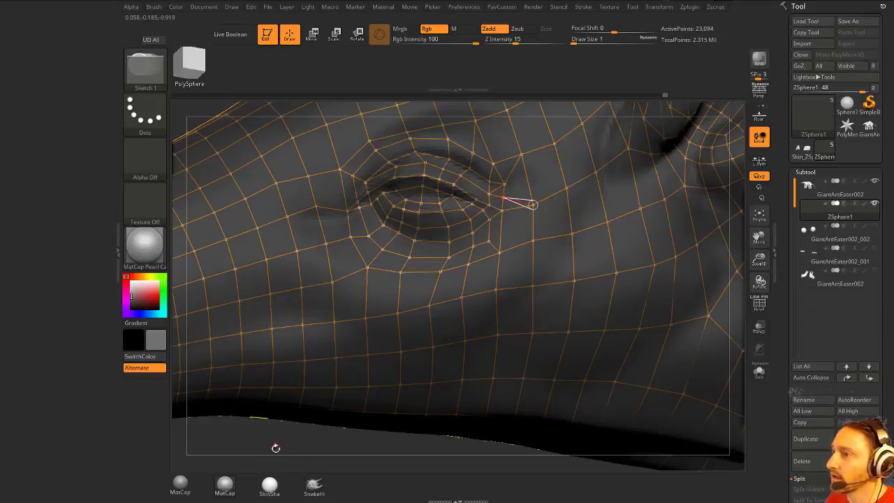
pyautogui.moveTo(276, 449); pyautogui.dragTo(285, 431)
pyautogui.keyDown('alt'); pyautogui.click(496, 189); pyautogui.keyUp('alt')
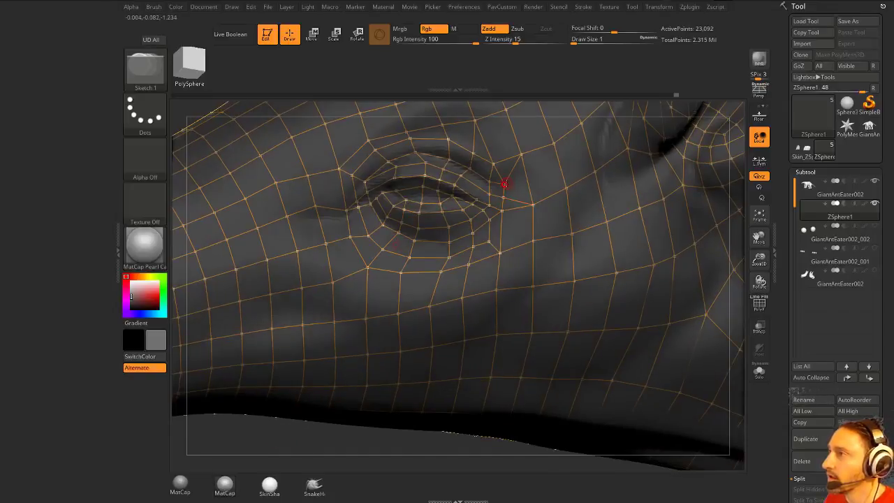
# - Reposition the topology points around the outer eye corner and along the brow loop above the upper eyelid
pyautogui.press('w')
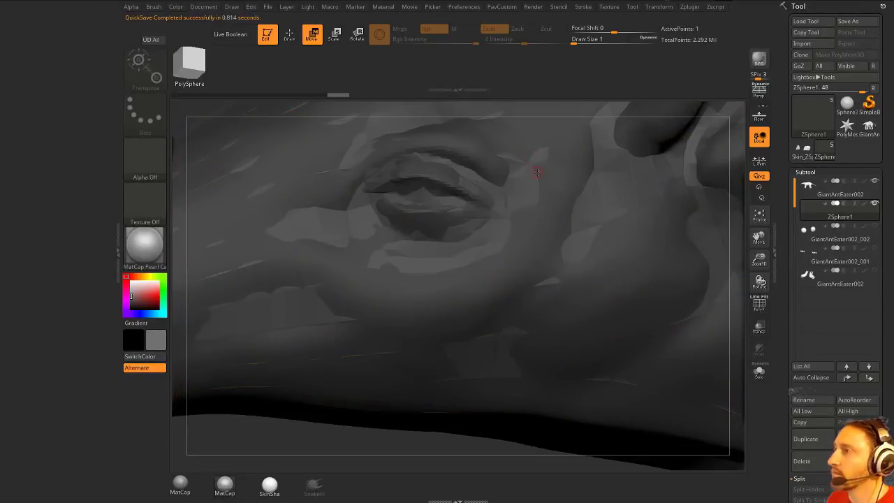
pyautogui.press('space')
pyautogui.click(535, 57)
pyautogui.press('q')
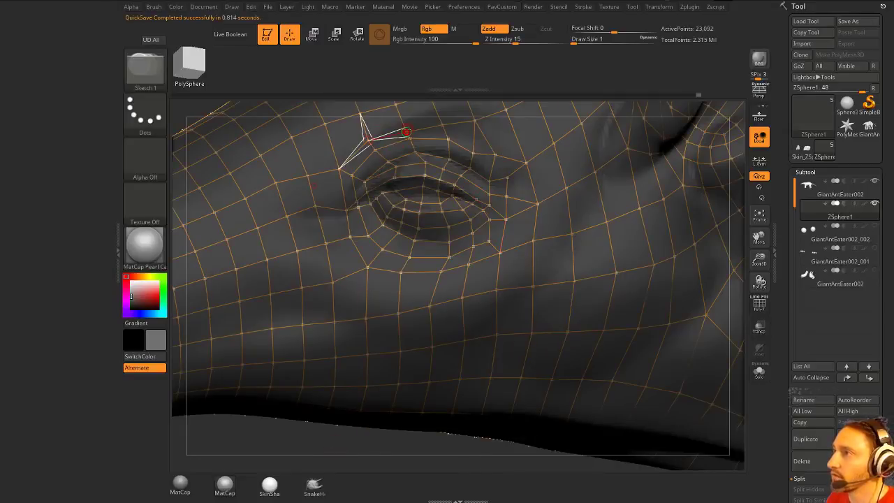
pyautogui.press('w')
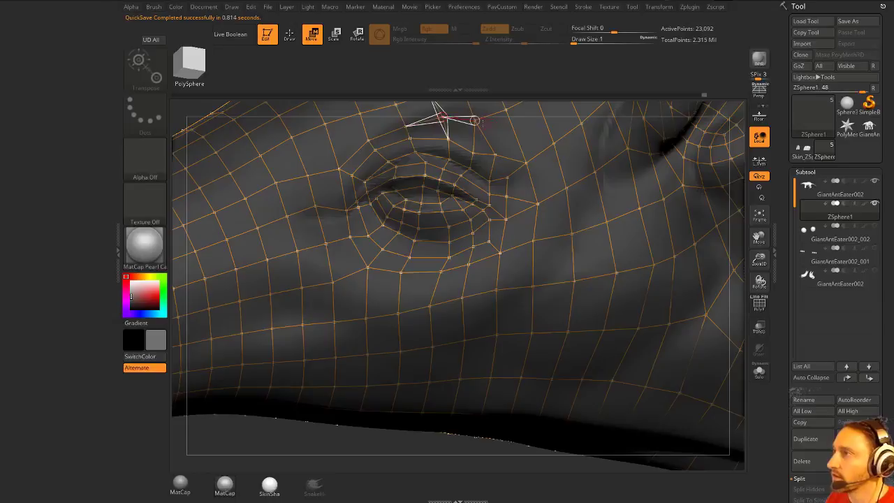
# - Connect the inner end of the upper eyelid loops with short edges around the inner corner and adjust the upper eyelid points
pyautogui.keyDown('alt'); pyautogui.moveTo(293, 448); pyautogui.dragTo(298, 425); pyautogui.keyUp('alt')
pyautogui.press('q')
pyautogui.click(401, 165)
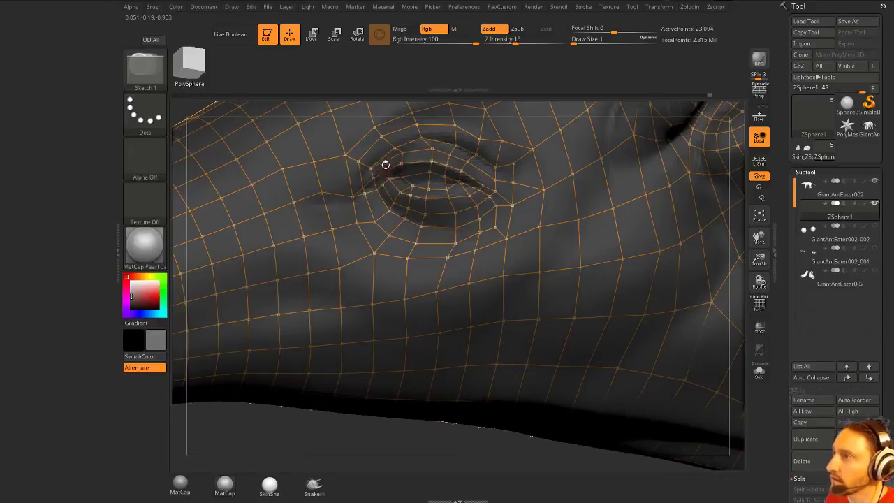
pyautogui.click(386, 164)
pyautogui.click(388, 178)
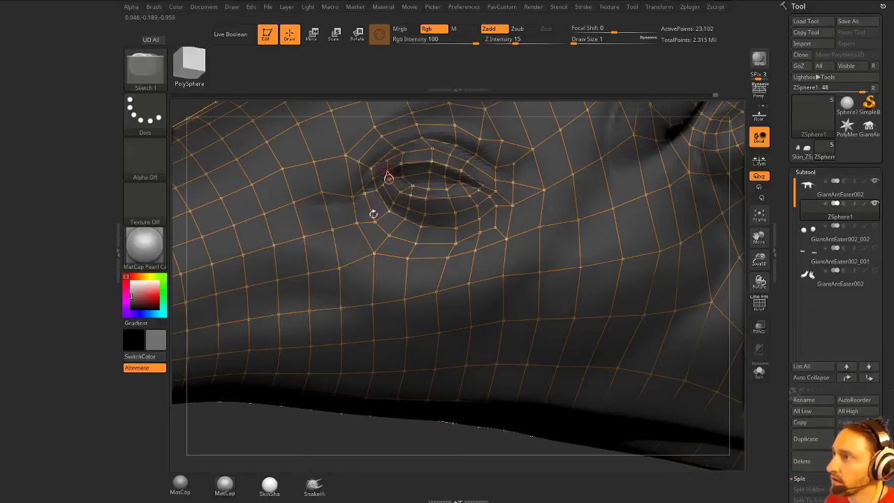
pyautogui.moveTo(373, 214); pyautogui.dragTo(376, 221, button='right')
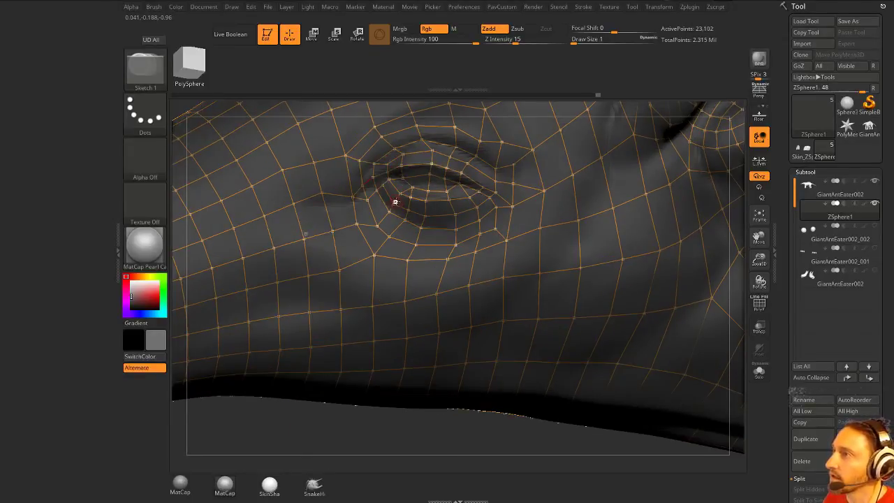
pyautogui.press('w')
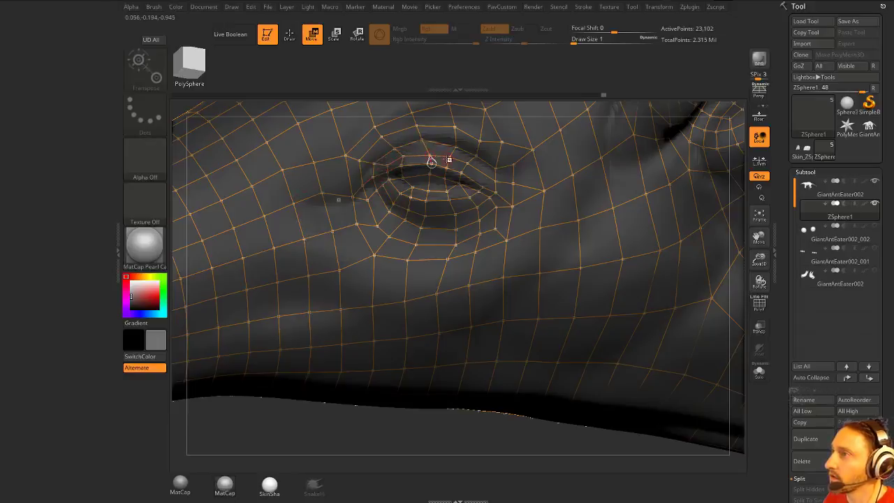
# - Draw an additional edge loop across the upper eyelid from the inner corner past the outer corner into the surrounding mesh
pyautogui.press('q')
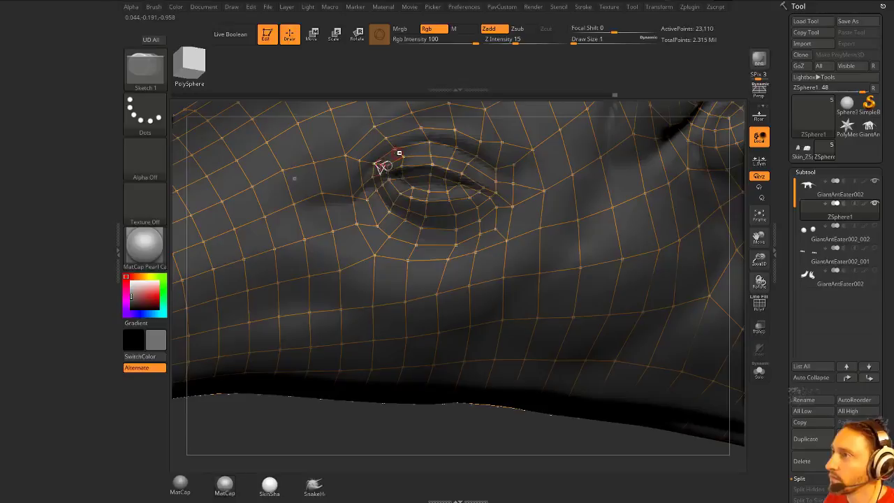
pyautogui.click(399, 153)
pyautogui.click(430, 150)
pyautogui.click(454, 153)
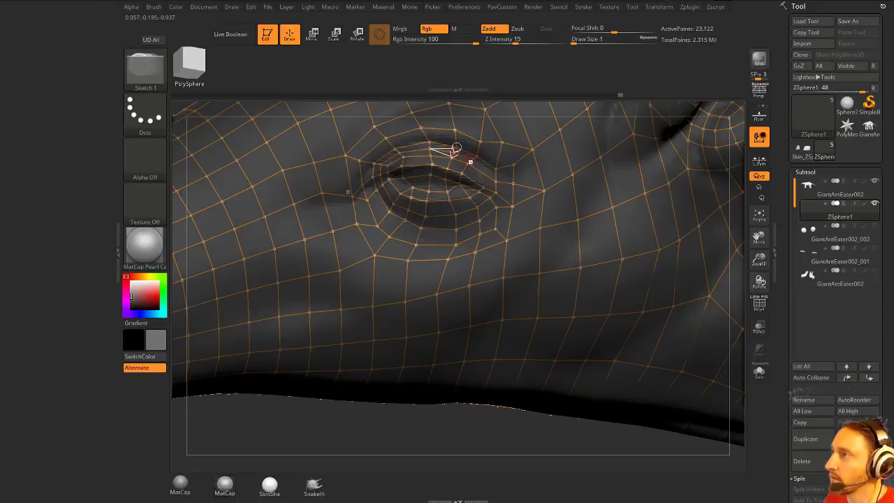
pyautogui.click(455, 148)
pyautogui.click(496, 175)
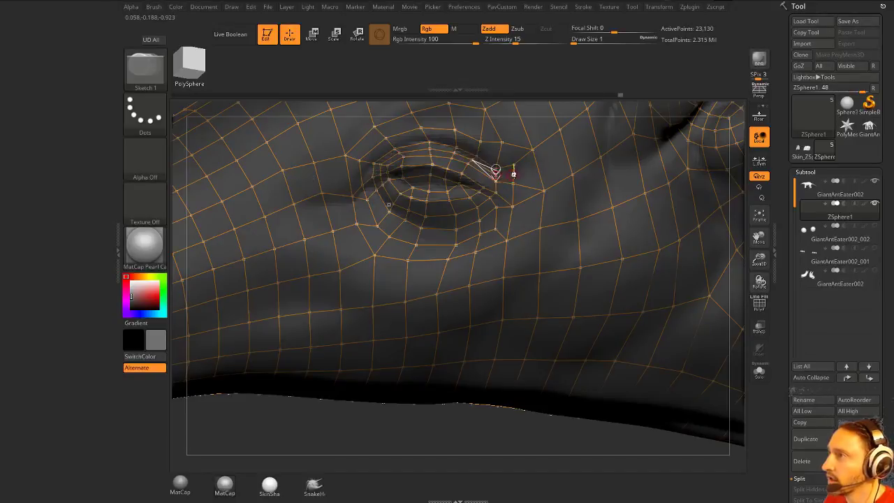
pyautogui.click(532, 150)
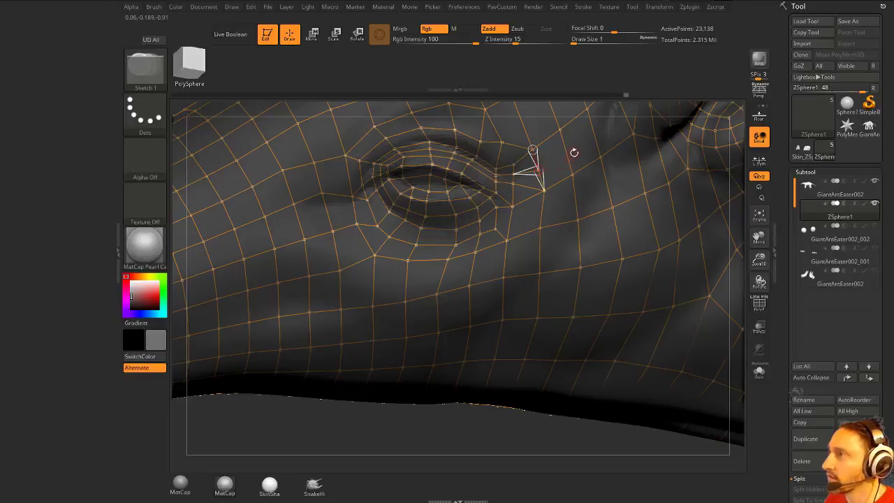
pyautogui.click(560, 130)
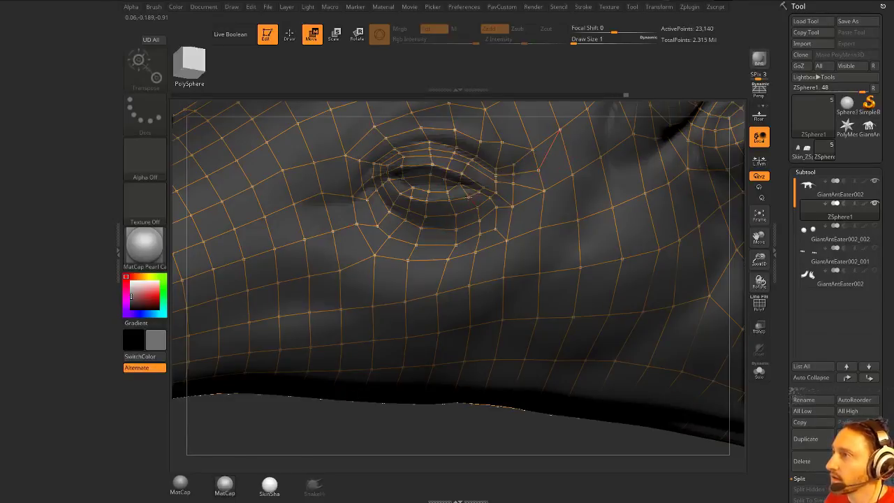
# - Clean up the edges at the outer end of the eye opening and adjust the points there and beside the inner corner
pyautogui.click(463, 190)
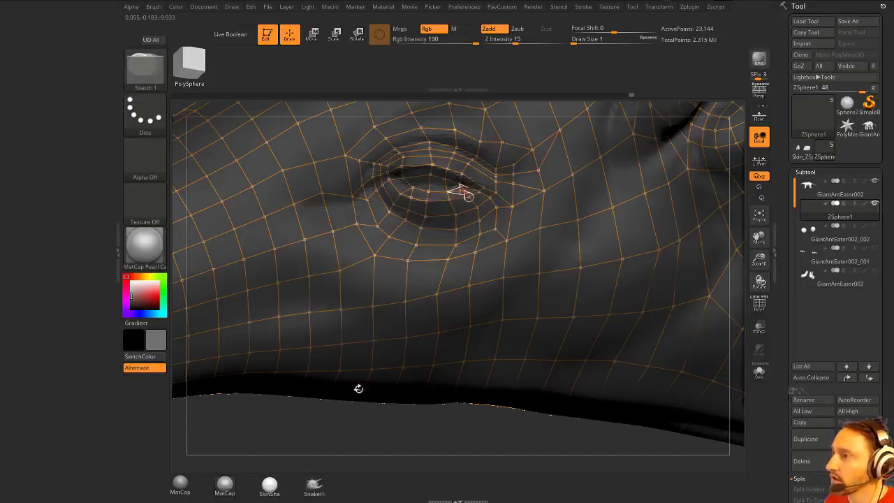
pyautogui.moveTo(359, 402); pyautogui.dragTo(439, 239)
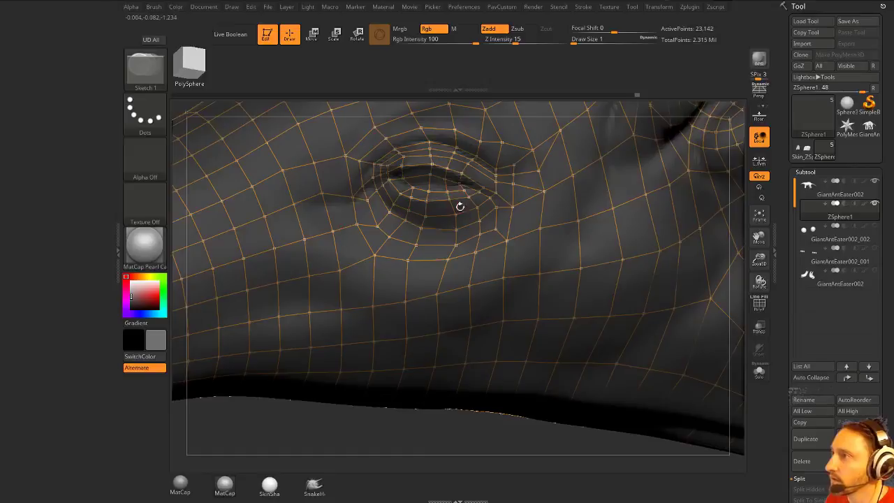
pyautogui.press('w')
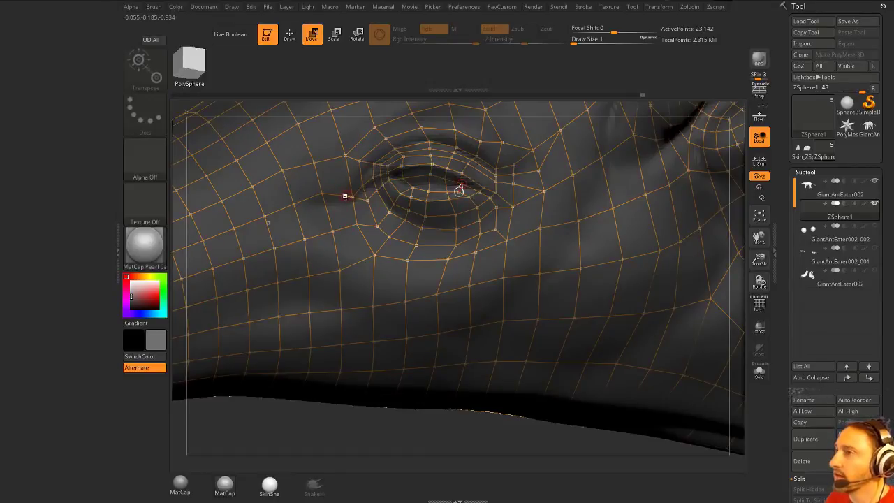
pyautogui.press('q')
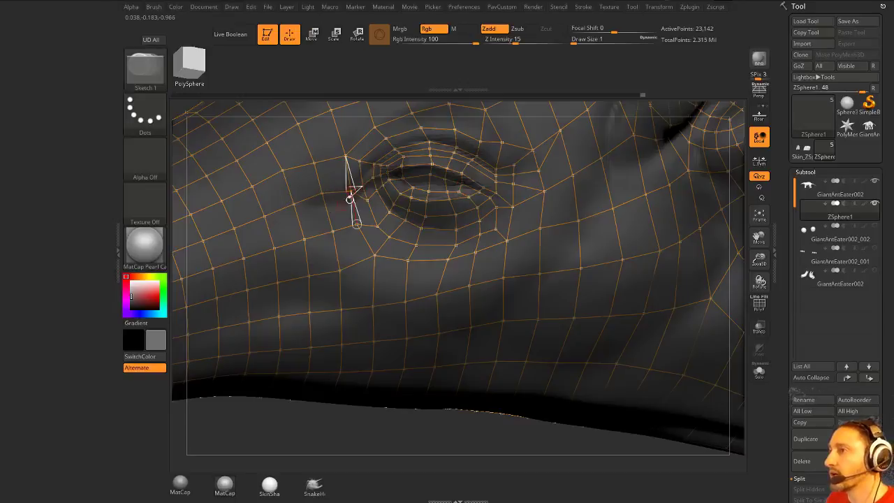
# - Draw connecting edges between the brow mesh and the area above the outer eye corner, and spread the surrounding points
pyautogui.moveTo(310, 419); pyautogui.dragTo(366, 319)
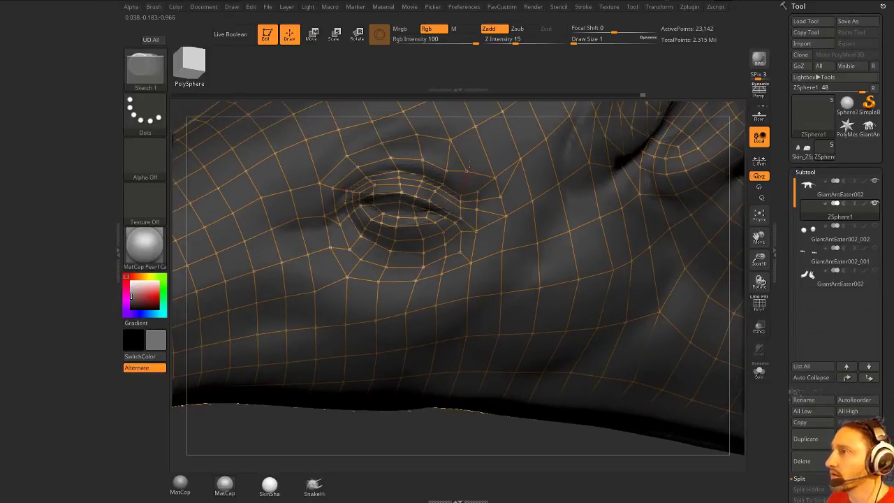
pyautogui.click(475, 127)
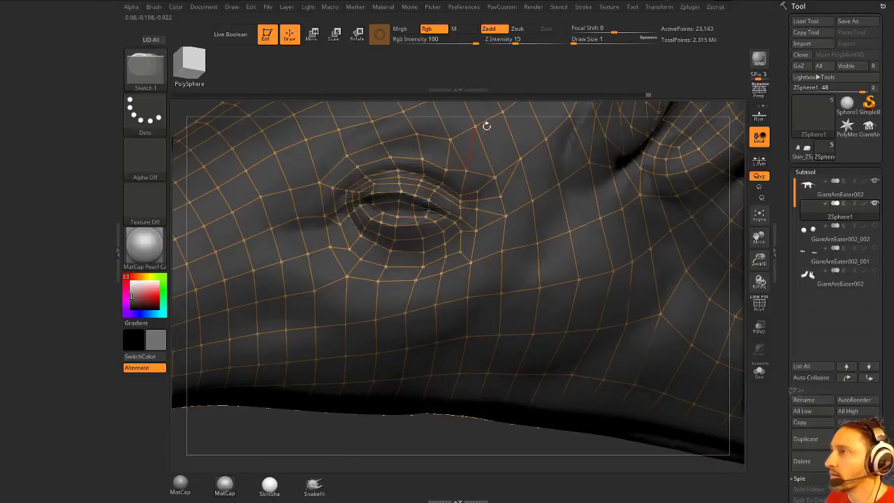
pyautogui.press('w')
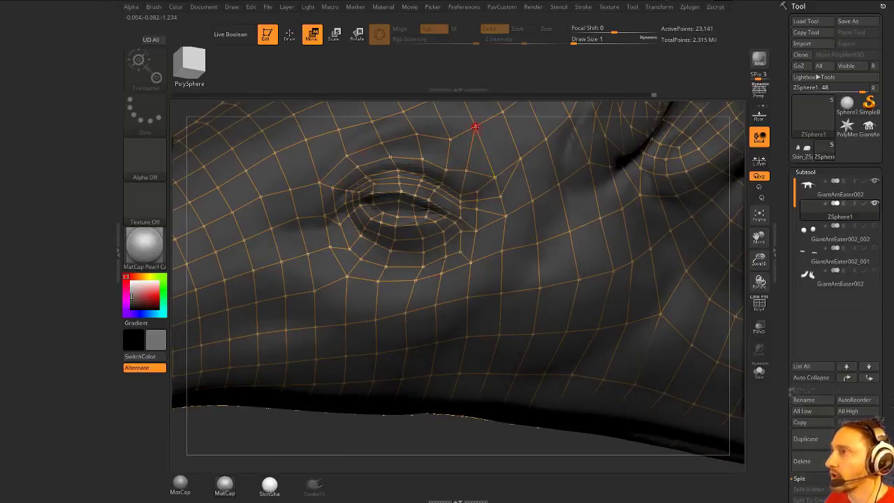
pyautogui.press('q')
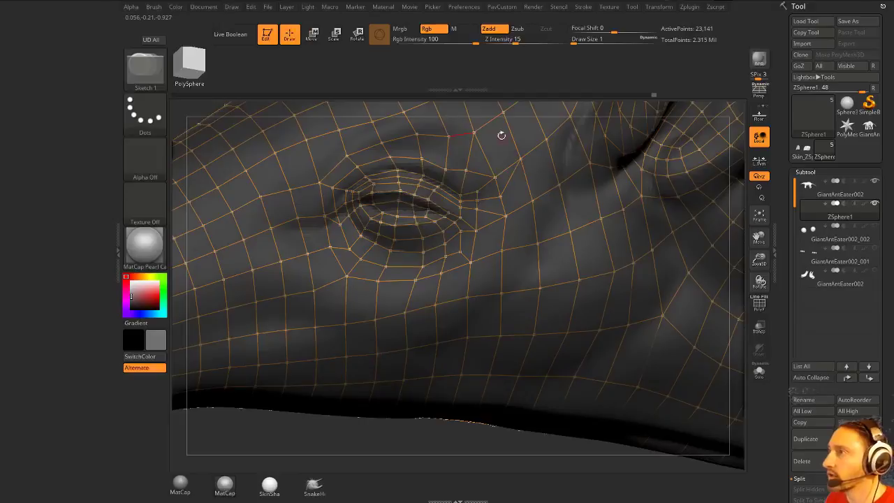
pyautogui.click(474, 131)
pyautogui.click(510, 167)
pyautogui.press('w')
pyautogui.moveTo(510, 167)
pyautogui.mouseDown()
pyautogui.moveTo(504, 161)
pyautogui.moveTo(527, 165)
pyautogui.mouseUp()
pyautogui.click(494, 177)
pyautogui.click(477, 230)
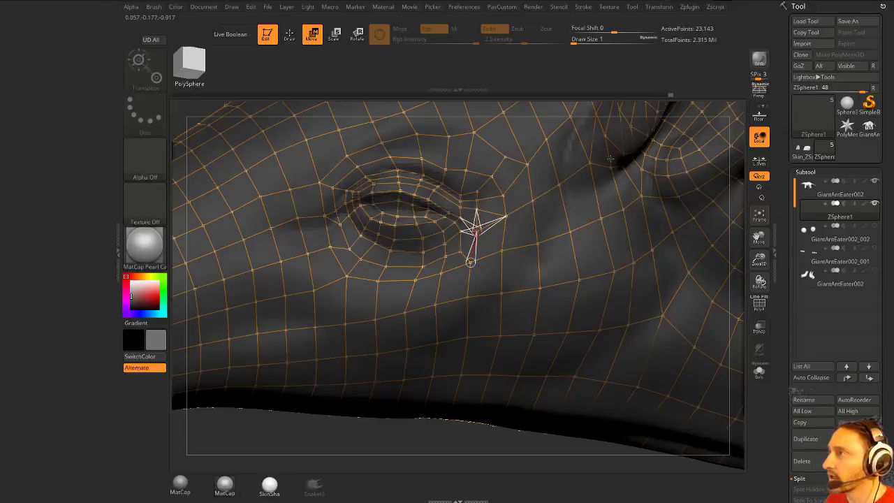
# - Draw cross edges over the outer end of the upper eyelid up to the brow loop and shift the corner points
pyautogui.press('q')
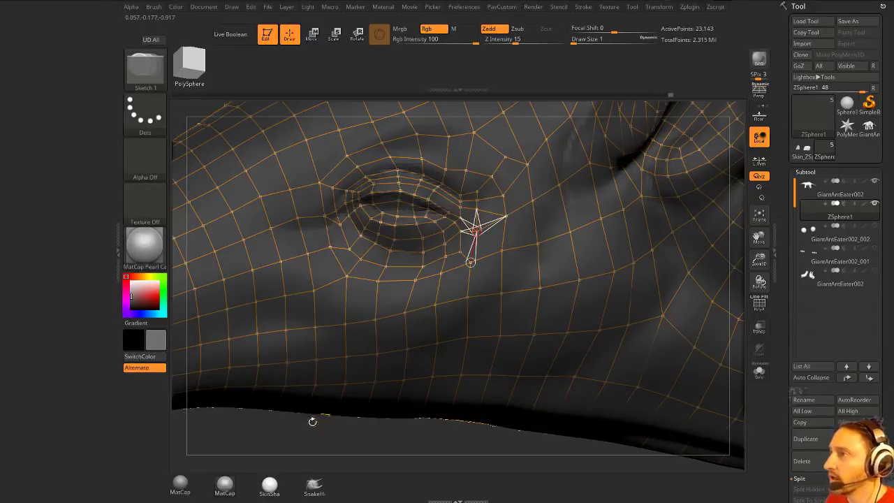
pyautogui.moveTo(314, 419)
pyautogui.mouseDown()
pyautogui.moveTo(315, 430)
pyautogui.moveTo(324, 415)
pyautogui.mouseUp()
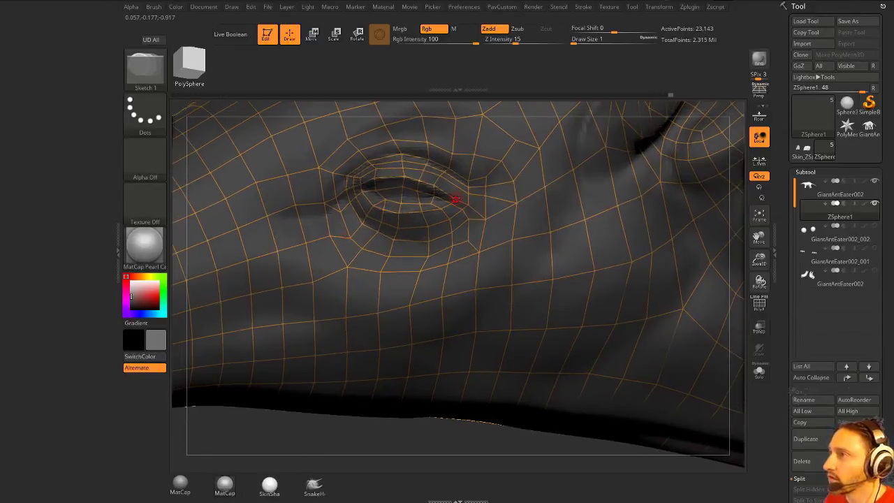
pyautogui.click(454, 185)
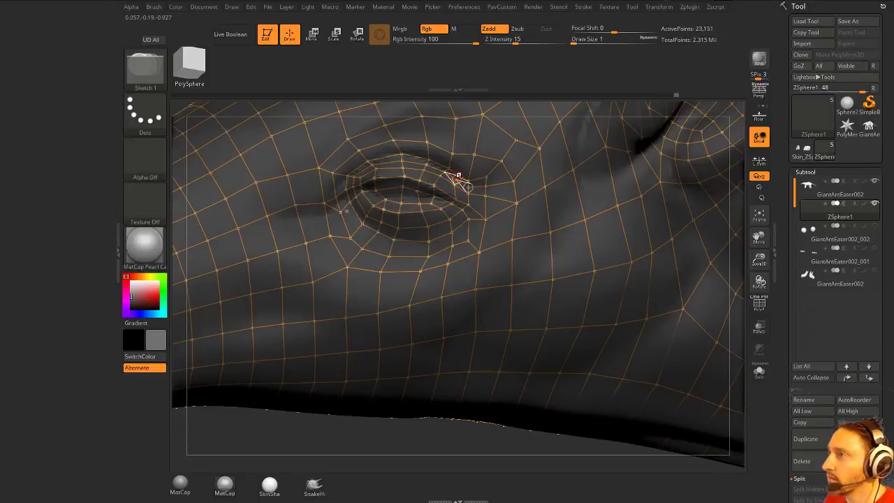
pyautogui.click(458, 175)
pyautogui.click(474, 154)
pyautogui.press('w')
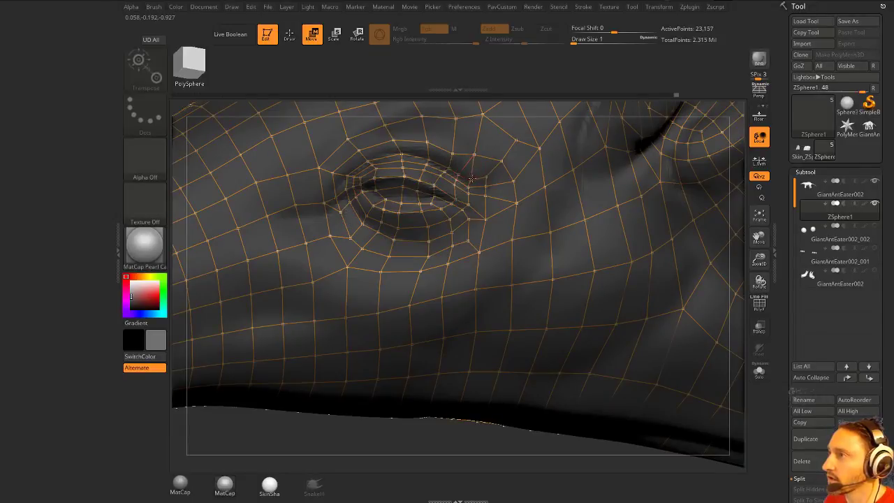
pyautogui.moveTo(469, 182); pyautogui.dragTo(449, 197)
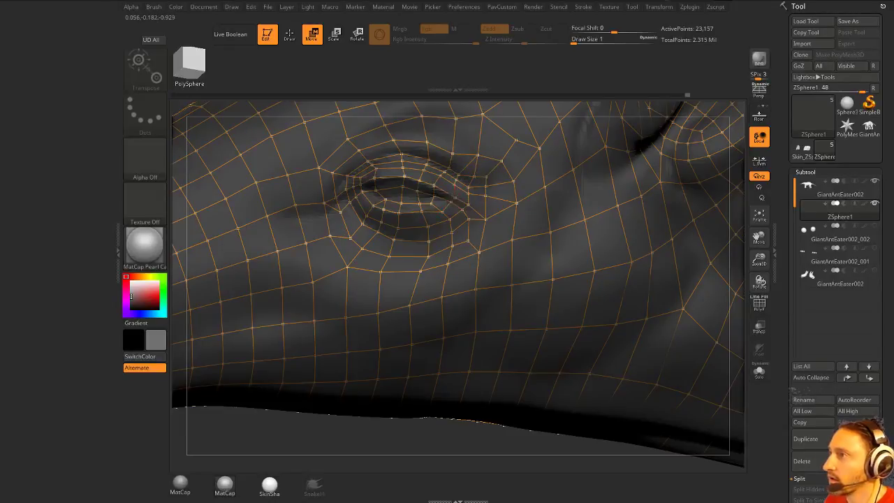
# - Set the draw size to 2 and even out the points along the upper eyelid loops and at the outer corner
pyautogui.click(647, 41)
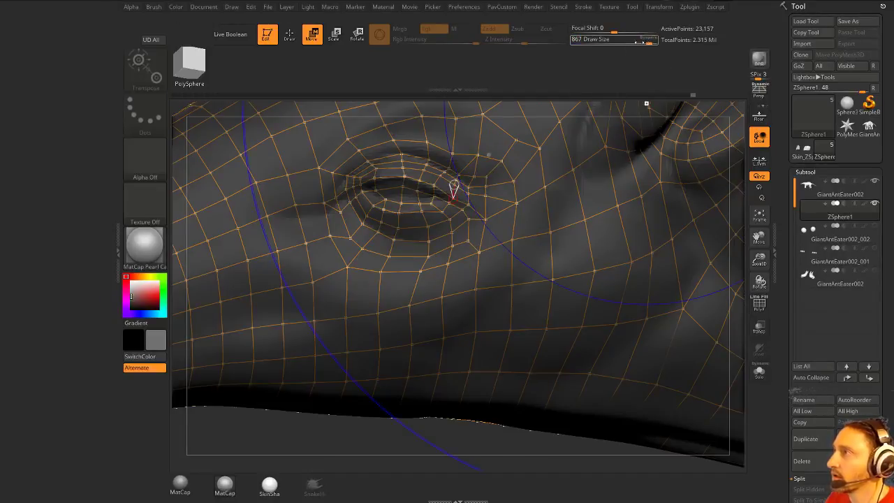
pyautogui.press('s')
pyautogui.moveTo(526, 72); pyautogui.dragTo(452, 75)
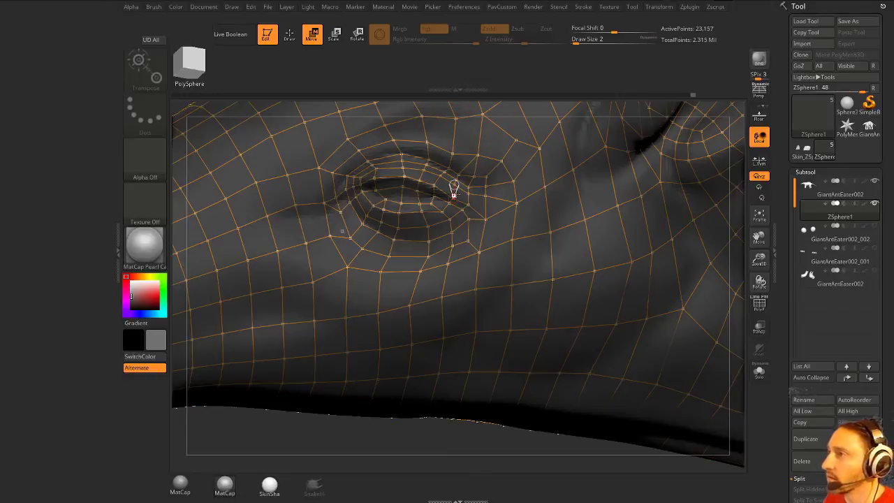
pyautogui.click(440, 175)
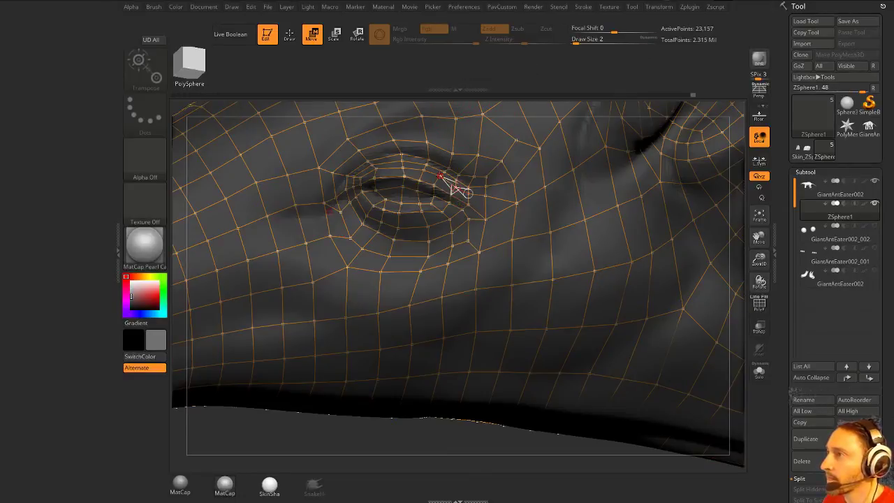
pyautogui.moveTo(402, 176)
pyautogui.mouseDown()
pyautogui.moveTo(399, 186)
pyautogui.moveTo(400, 166)
pyautogui.mouseUp()
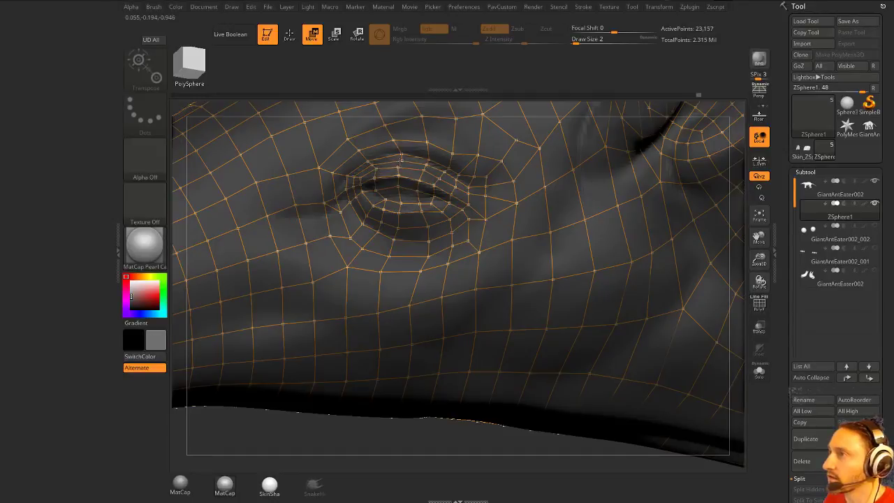
pyautogui.click(401, 154)
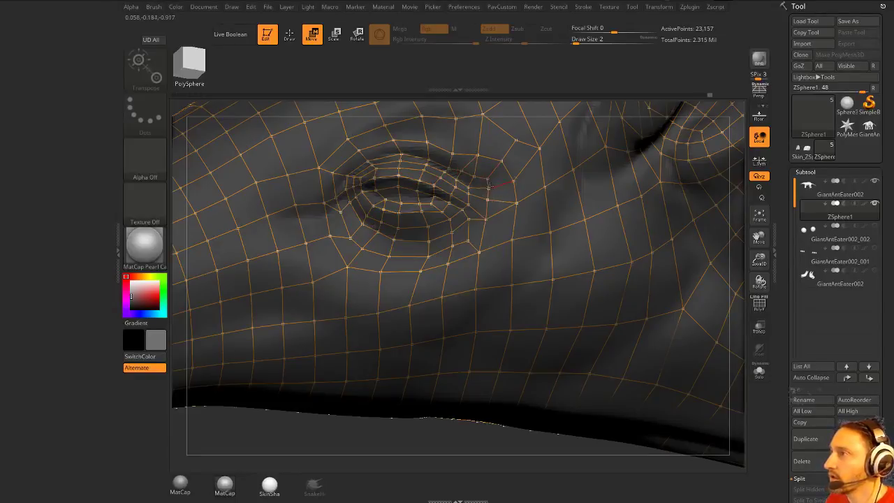
# - Draw additional connecting edges at the outer eye corner between the eyelid loops and brow loop, and spread the surrounding points
pyautogui.press('q')
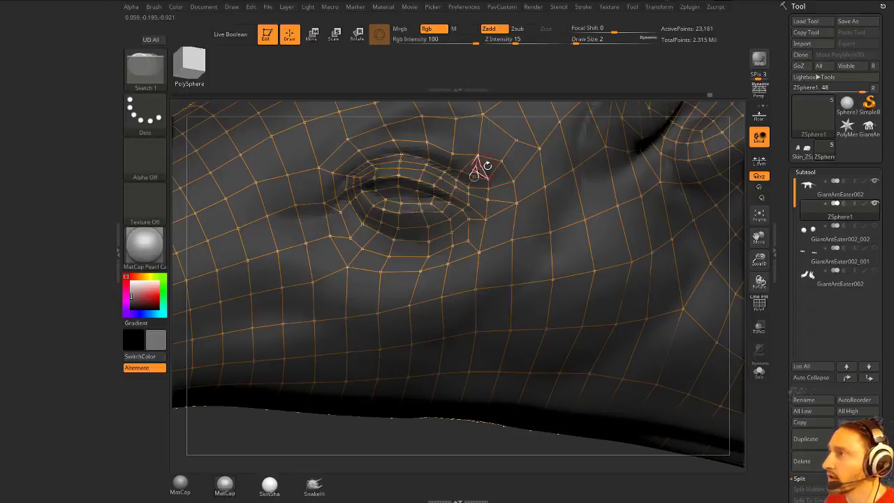
pyautogui.click(494, 170)
pyautogui.press('w')
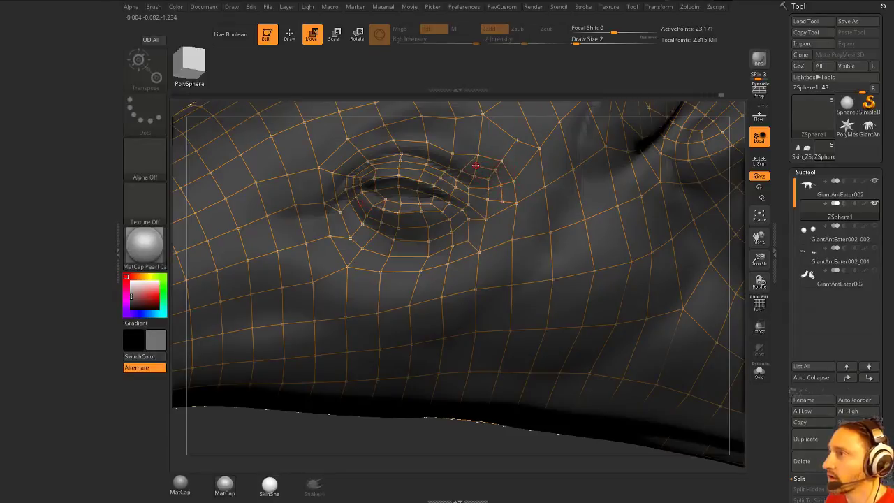
pyautogui.moveTo(503, 160); pyautogui.dragTo(497, 168)
pyautogui.moveTo(502, 202); pyautogui.dragTo(520, 217)
pyautogui.moveTo(513, 181); pyautogui.dragTo(504, 198)
pyautogui.moveTo(488, 201); pyautogui.dragTo(505, 185)
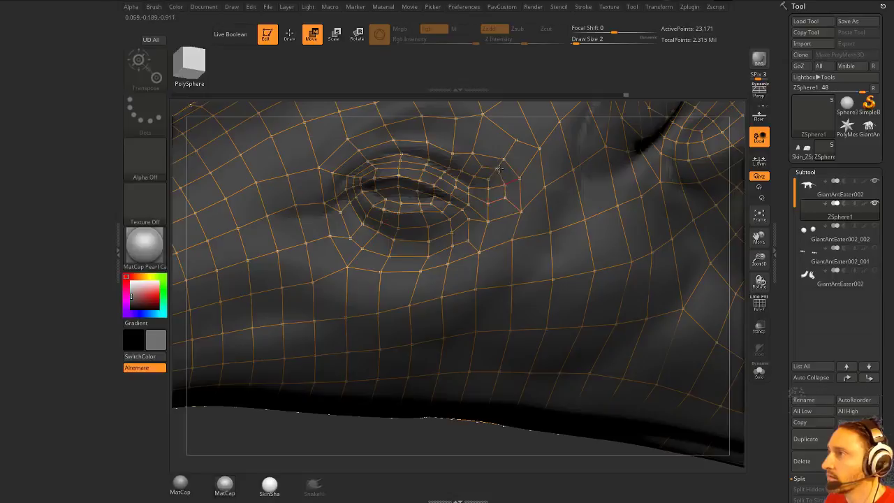
# - Preview the adaptive skin of the retopologized head and make an adaptive skin mesh from the ZSphere topology
pyautogui.press('q')
pyautogui.moveTo(350, 429)
pyautogui.mouseDown()
pyautogui.moveTo(300, 396)
pyautogui.moveTo(379, 373)
pyautogui.moveTo(444, 404)
pyautogui.moveTo(384, 411)
pyautogui.moveTo(412, 405)
pyautogui.mouseUp()
pyautogui.press('a')
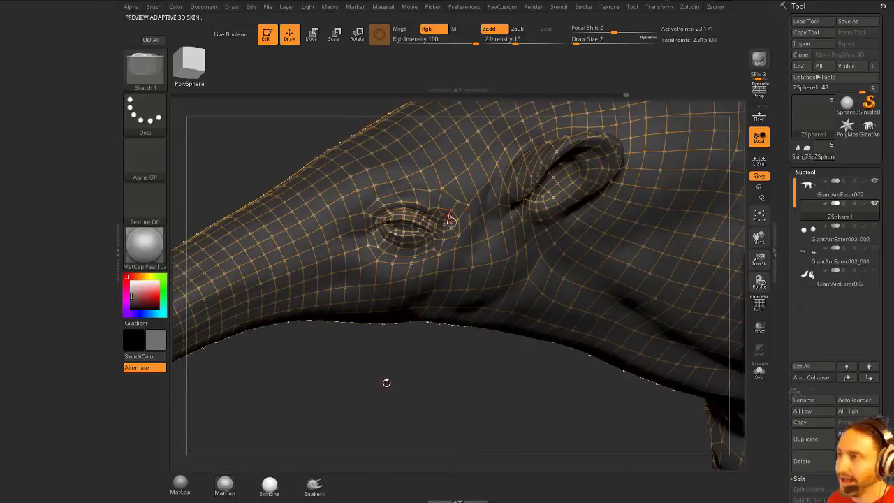
pyautogui.press('2')
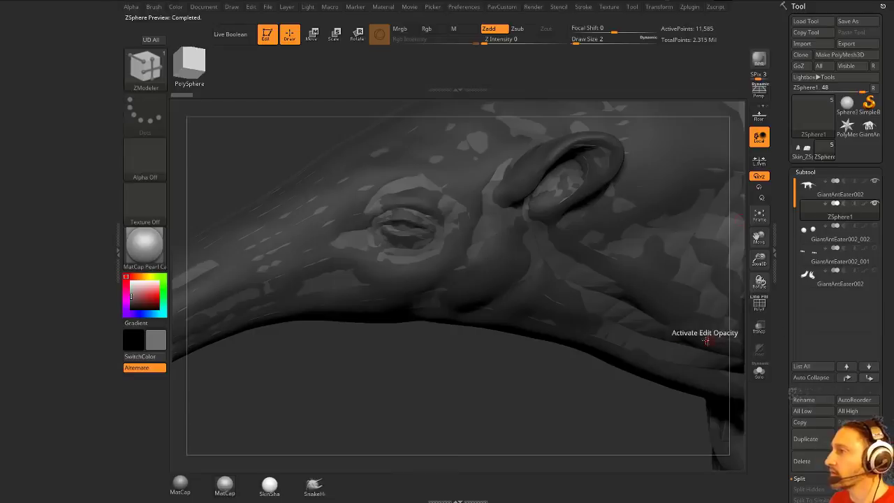
pyautogui.press('F1')
pyautogui.click(699, 68)
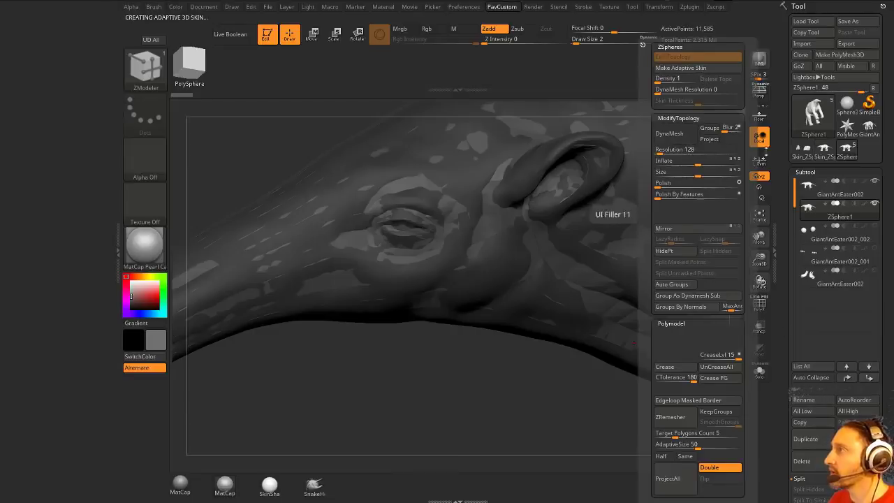
# - Append Skin_ZSphere3 as a subtool and delete the ZSphere1 subtool
pyautogui.click(846, 444)
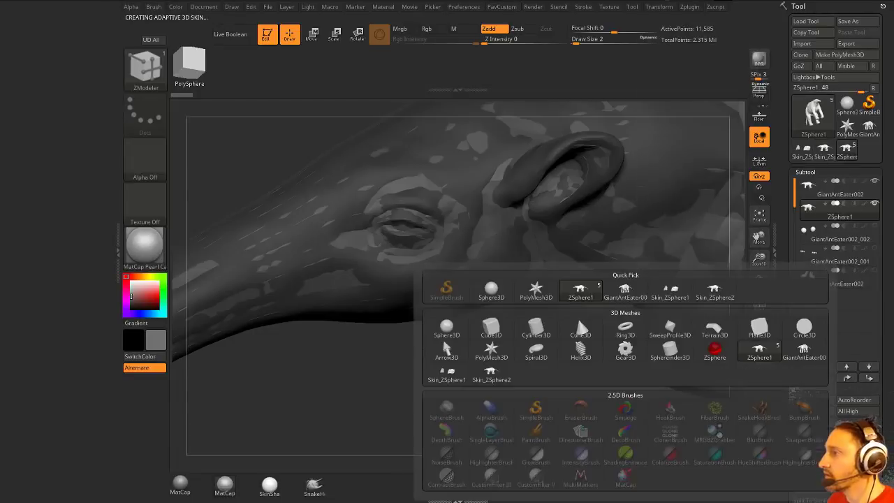
pyautogui.click(840, 218)
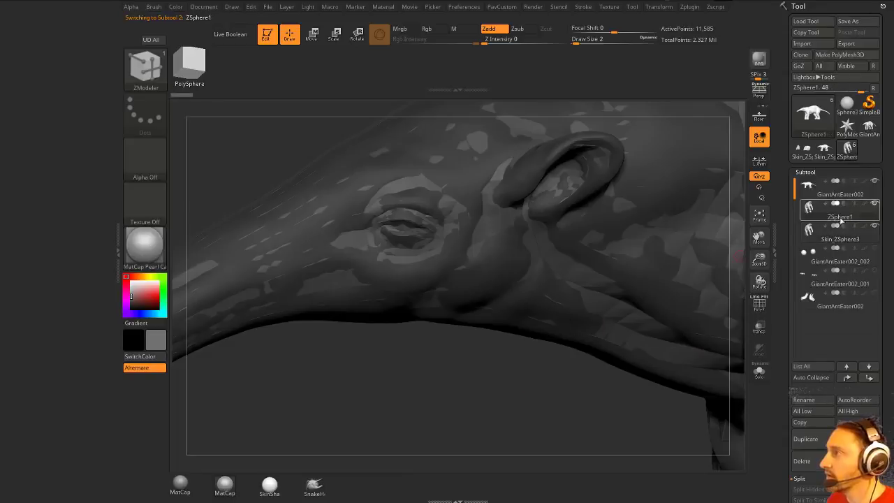
pyautogui.click(806, 463)
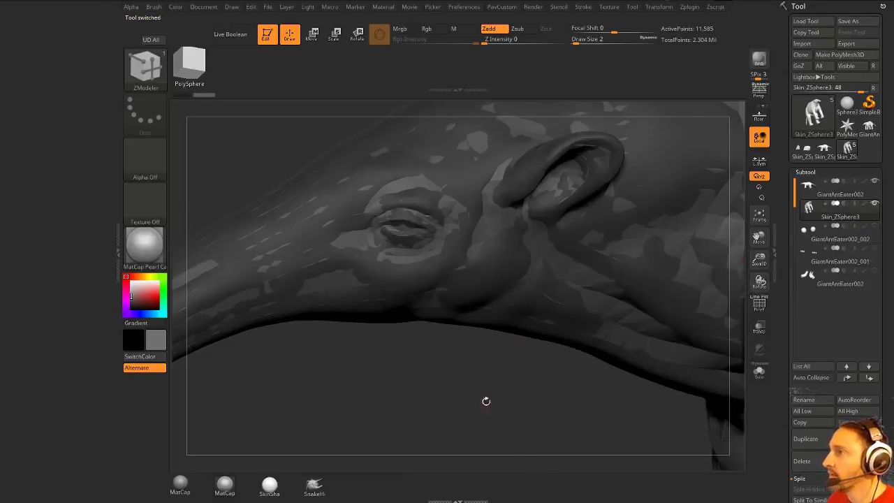
# - Isolate the Skin_ZSphere3 subtool and display it with the MatCap Gray material in white
pyautogui.keyDown('alt'); pyautogui.moveTo(486, 401); pyautogui.dragTo(602, 347); pyautogui.keyUp('alt')
pyautogui.click(759, 371)
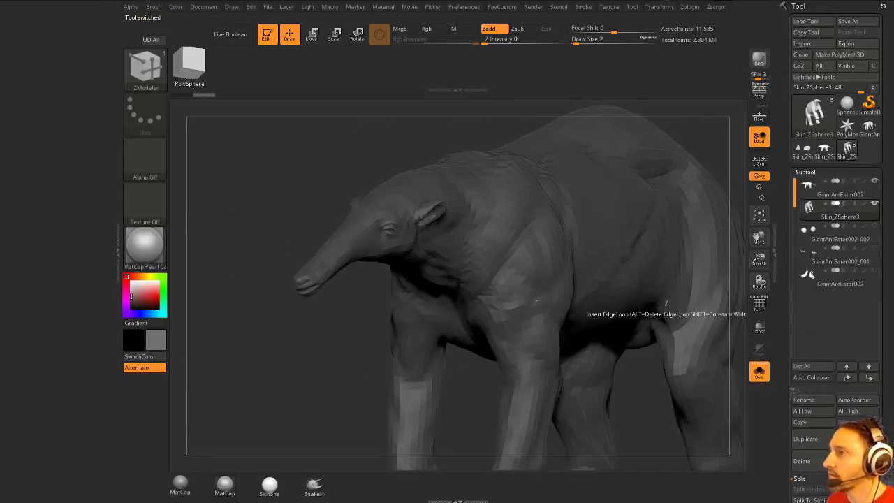
pyautogui.moveTo(363, 391); pyautogui.dragTo(312, 353)
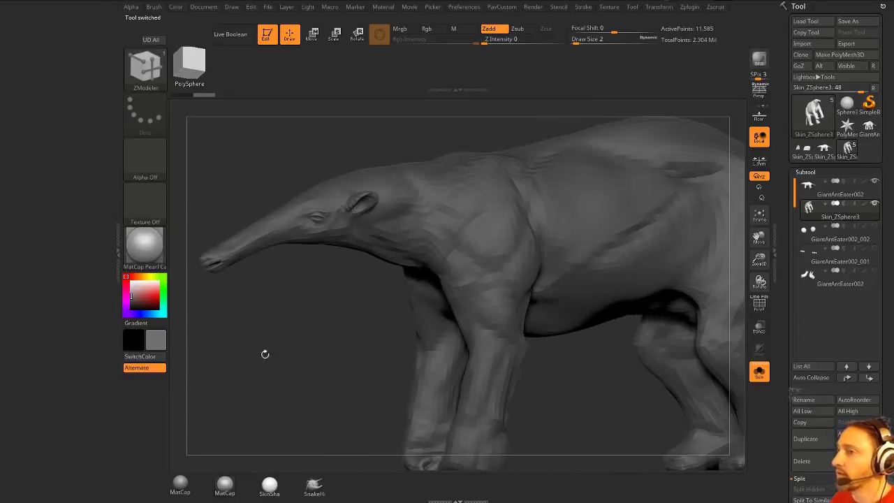
pyautogui.click(214, 491)
pyautogui.moveTo(131, 281); pyautogui.dragTo(127, 278)
pyautogui.moveTo(286, 356); pyautogui.dragTo(327, 349)
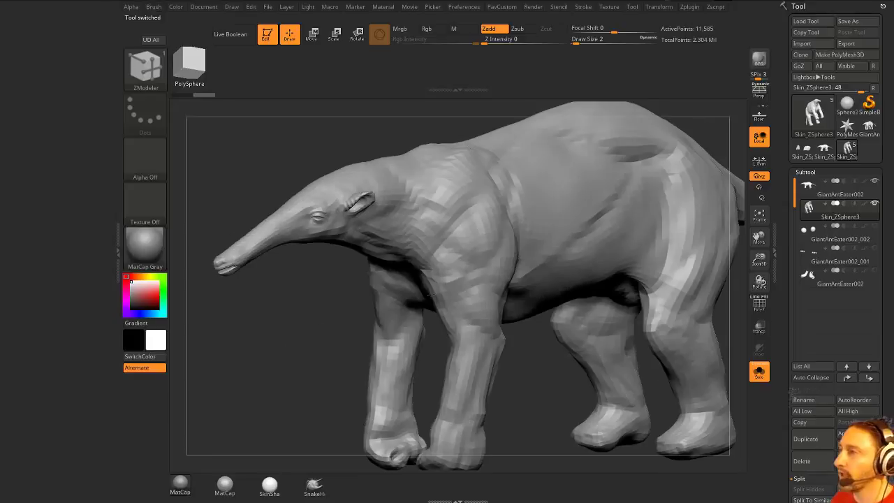
# - Switch to the Standard brush at draw size 4
pyautogui.press('b')
pyautogui.press('s')
pyautogui.press('t')
pyautogui.press('s')
pyautogui.moveTo(707, 103)
pyautogui.keyDown('alt'); pyautogui.mouseDown()
pyautogui.moveTo(691, 164)
pyautogui.moveTo(710, 146)
pyautogui.mouseUp(); pyautogui.keyUp('alt')
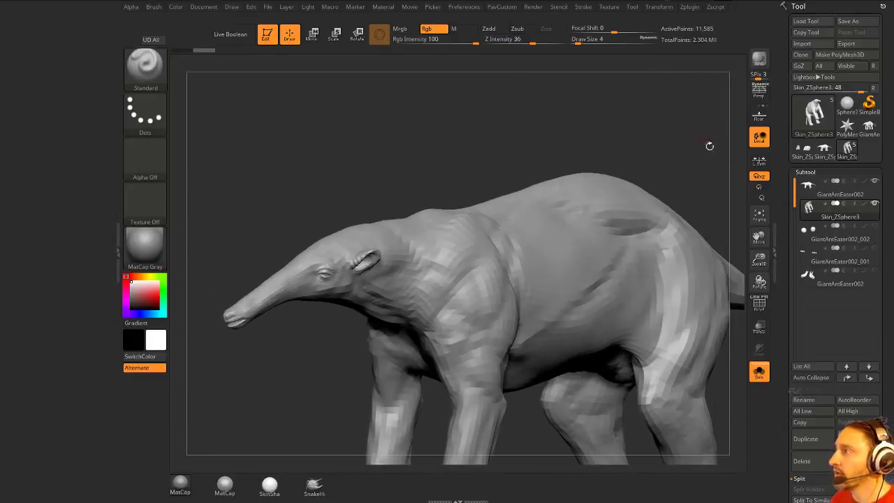
# - Show the original anteater together with Skin_ZSphere3 and project the original's surface onto the new mesh with ProjectAll
pyautogui.click(824, 192)
pyautogui.click(760, 372)
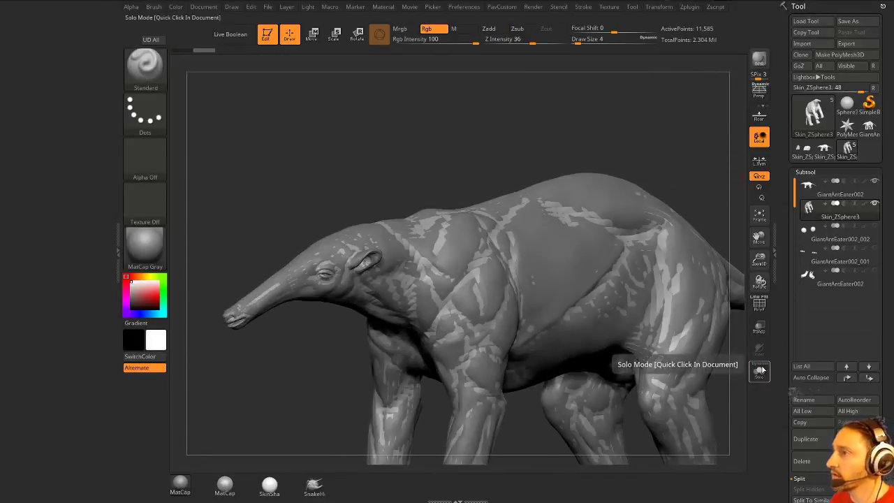
pyautogui.press('2')
pyautogui.click(687, 479)
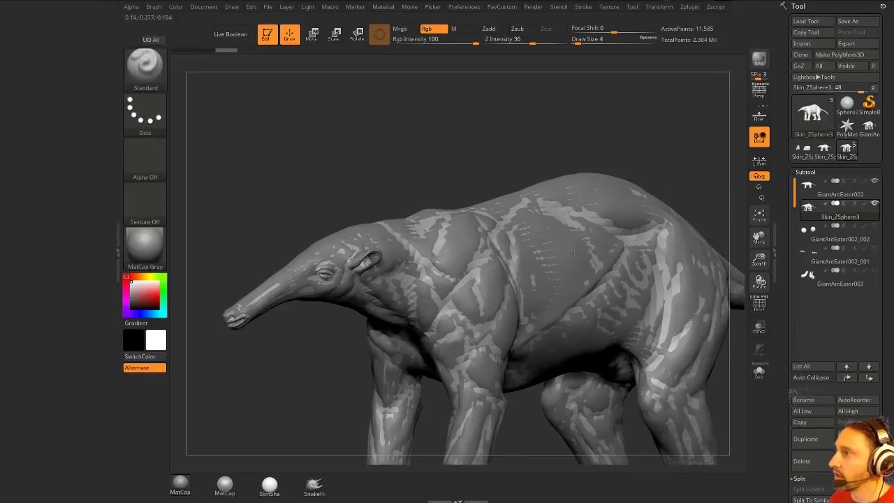
# - Subdivide Skin_ZSphere3 twice, projecting the original anteater's detail onto it with ProjectAll after each division
pyautogui.moveTo(629, 152); pyautogui.dragTo(655, 162)
pyautogui.hotkey('ctrl', 'd')
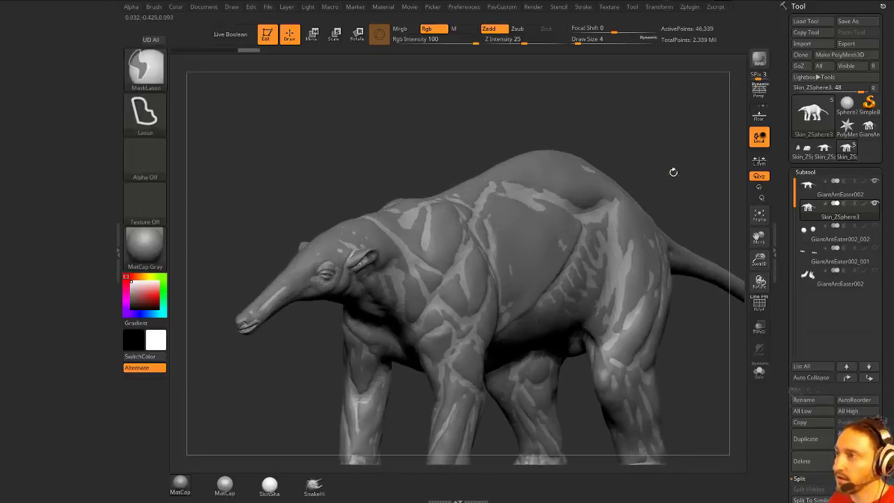
pyautogui.press('2')
pyautogui.click(650, 479)
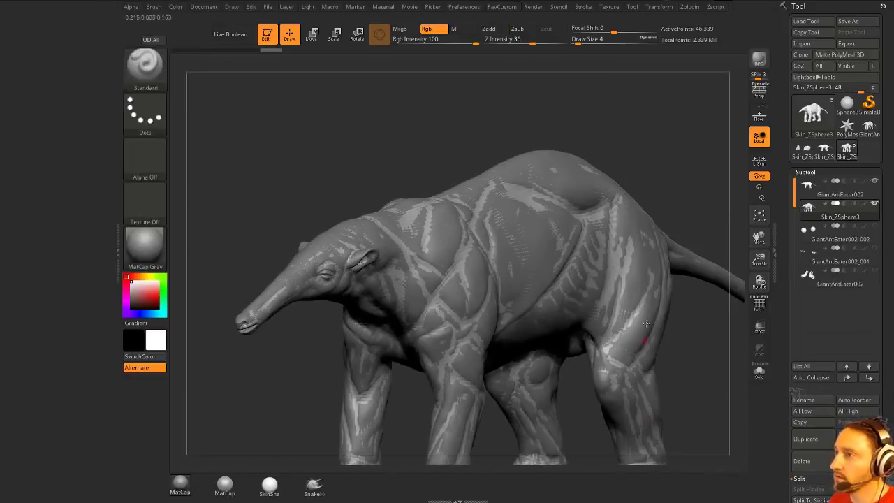
pyautogui.press('space')
pyautogui.click(656, 478)
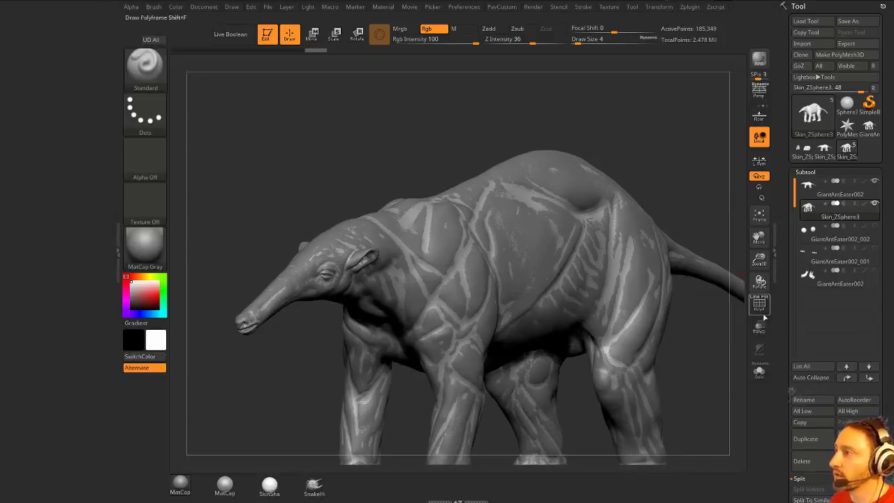
# - Inspect Skin_ZSphere3 on its own, subdivide it once more and run ProjectAll to capture the finer muscle detail
pyautogui.click(759, 372)
pyautogui.moveTo(699, 174); pyautogui.dragTo(705, 194)
pyautogui.moveTo(693, 159); pyautogui.dragTo(693, 182)
pyautogui.hotkey('ctrl', 'd')
pyautogui.moveTo(667, 139); pyautogui.dragTo(676, 175)
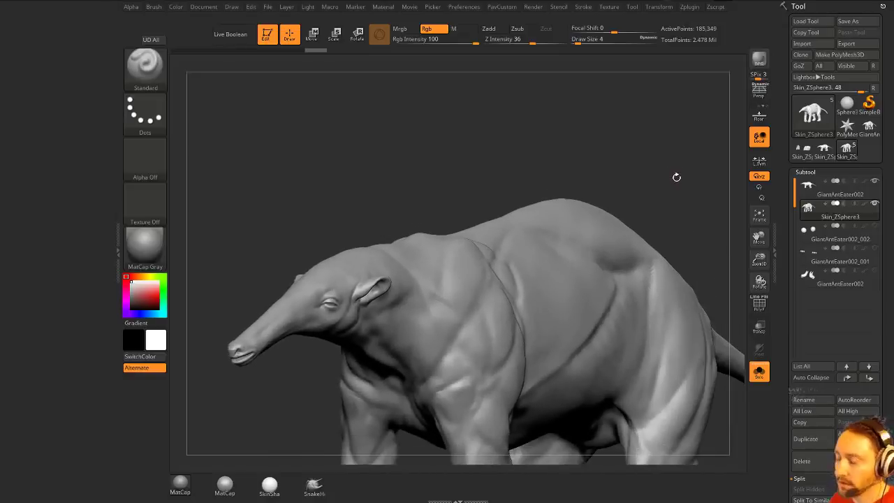
pyautogui.press('2')
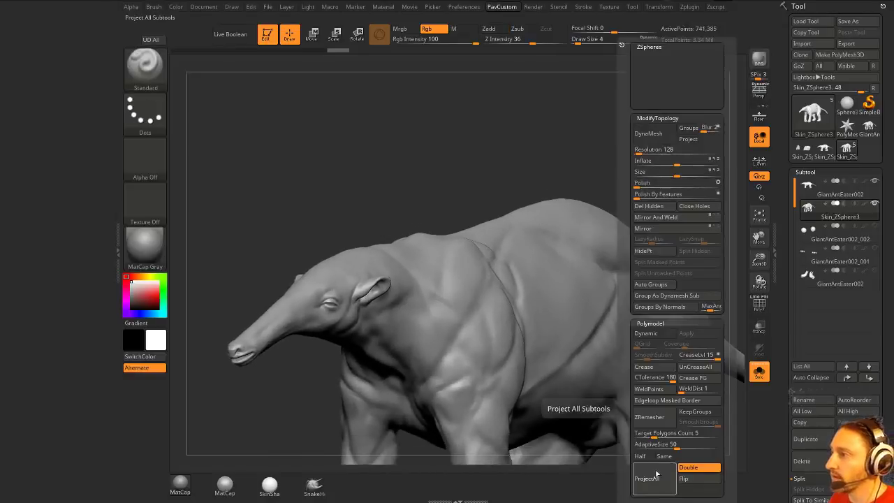
pyautogui.click(654, 474)
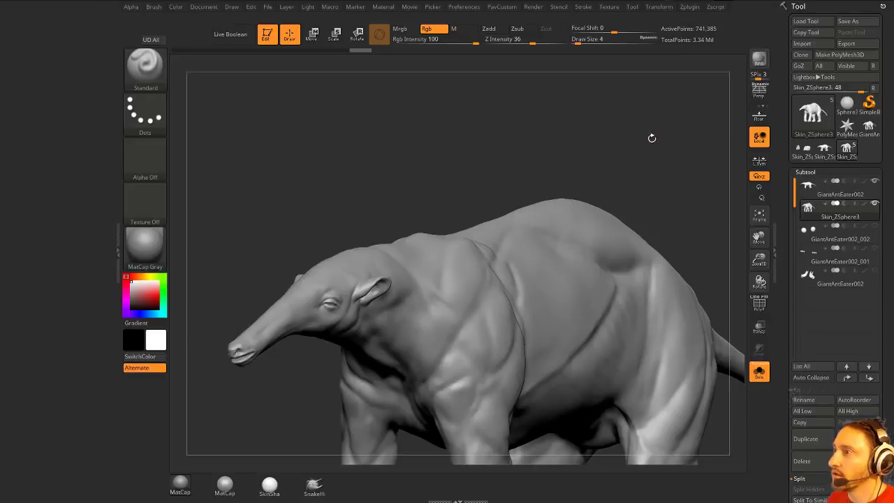
# - Compare the original GiantAntEater002 body with Skin_ZSphere3 and delete the original body subtool
pyautogui.moveTo(650, 137); pyautogui.dragTo(639, 139)
pyautogui.click(840, 189)
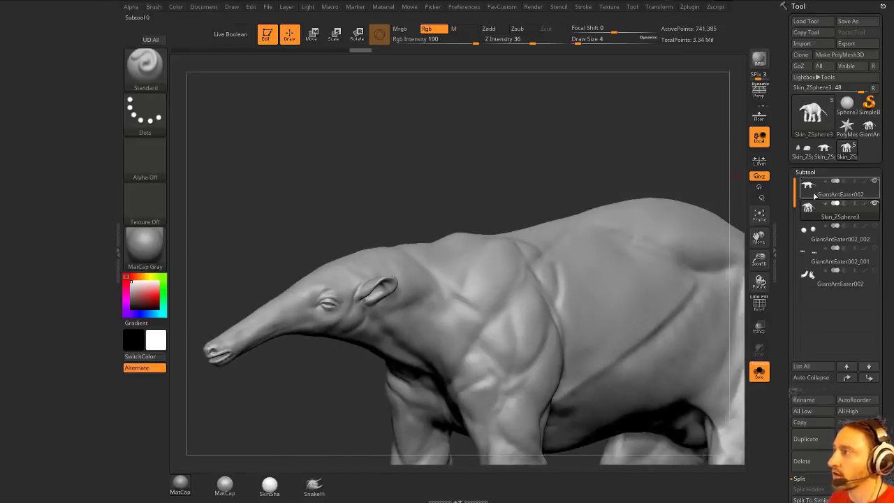
pyautogui.moveTo(853, 199)
pyautogui.click(847, 218)
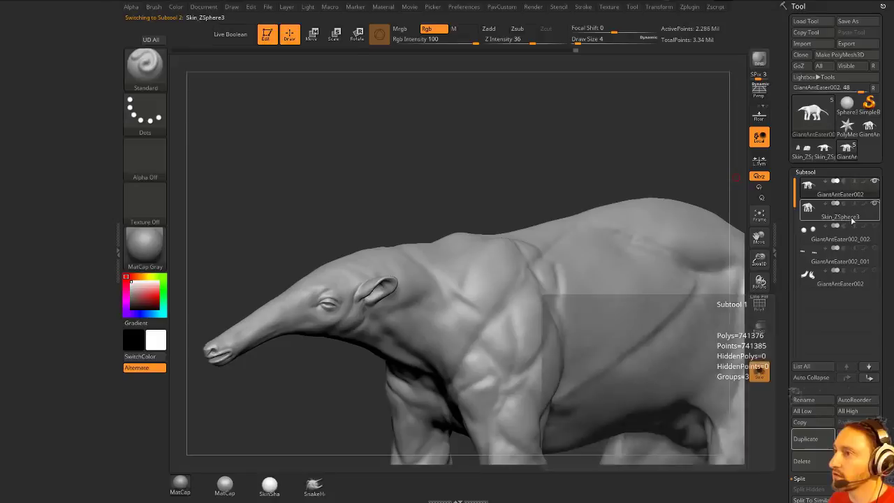
pyautogui.click(851, 198)
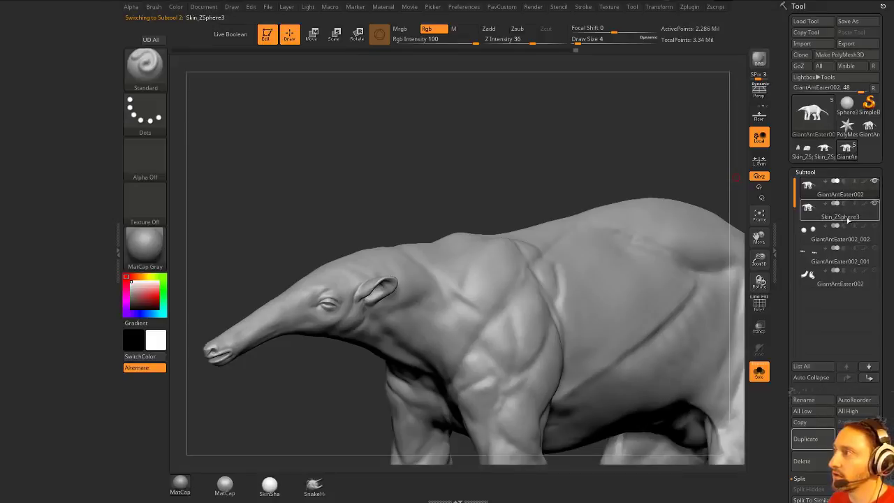
pyautogui.click(845, 189)
pyautogui.scroll(-3, 776, 281)
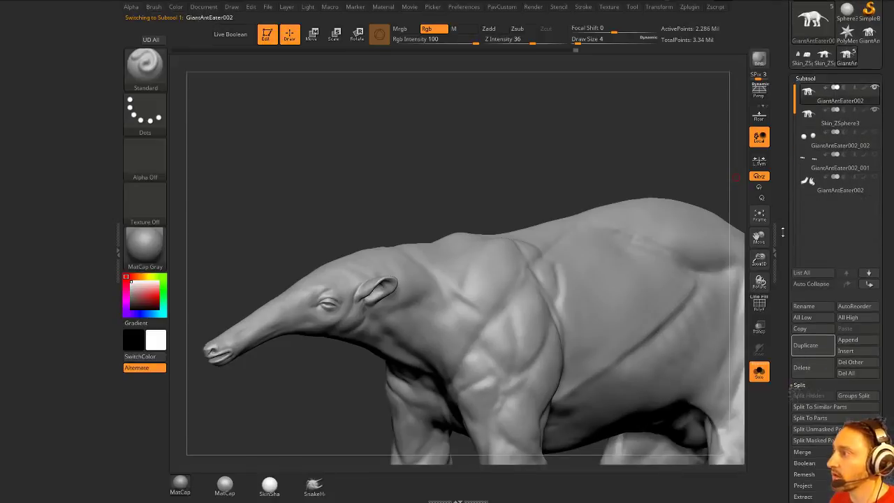
pyautogui.click(813, 368)
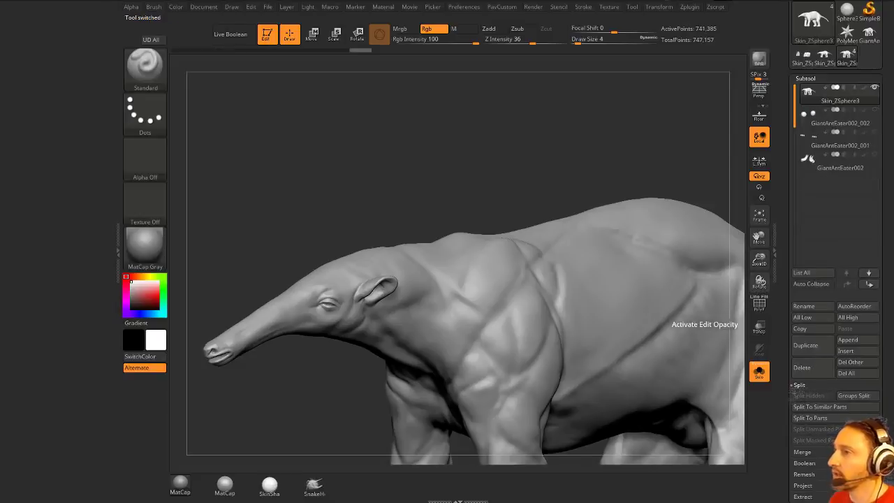
# - Set Skin_ZSphere3 to subdivision level 1 and inspect the head and shoulders
pyautogui.keyDown('alt'); pyautogui.moveTo(489, 129); pyautogui.dragTo(534, 196); pyautogui.keyUp('alt')
pyautogui.keyDown('alt'); pyautogui.moveTo(375, 408); pyautogui.dragTo(655, 236); pyautogui.keyUp('alt')
pyautogui.moveTo(792, 349); pyautogui.dragTo(792, 94)
pyautogui.click(798, 280)
pyautogui.moveTo(653, 222); pyautogui.dragTo(698, 288)
pyautogui.moveTo(690, 254); pyautogui.dragTo(660, 244)
pyautogui.moveTo(670, 276); pyautogui.dragTo(575, 226)
# - Delete the higher subdivision levels of Skin_ZSphere3 and apply Mirror And Weld to the base mesh
pyautogui.press('space')
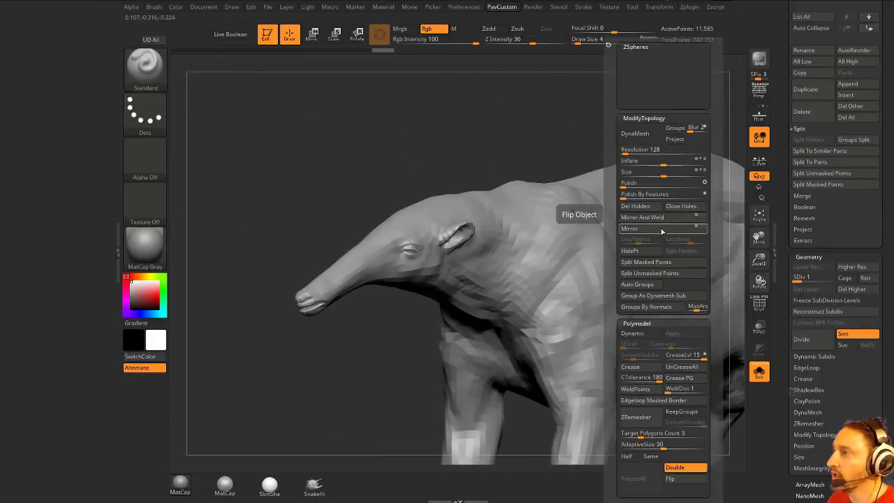
pyautogui.click(663, 229)
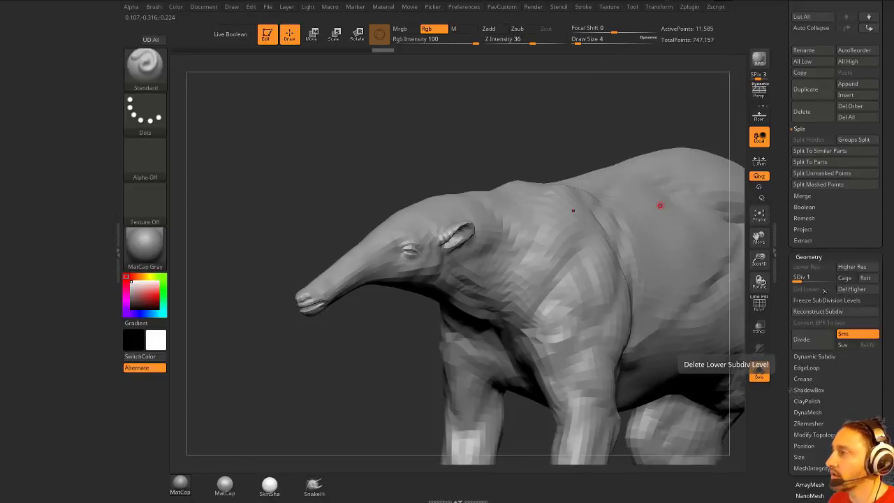
pyautogui.click(853, 289)
pyautogui.click(501, 7)
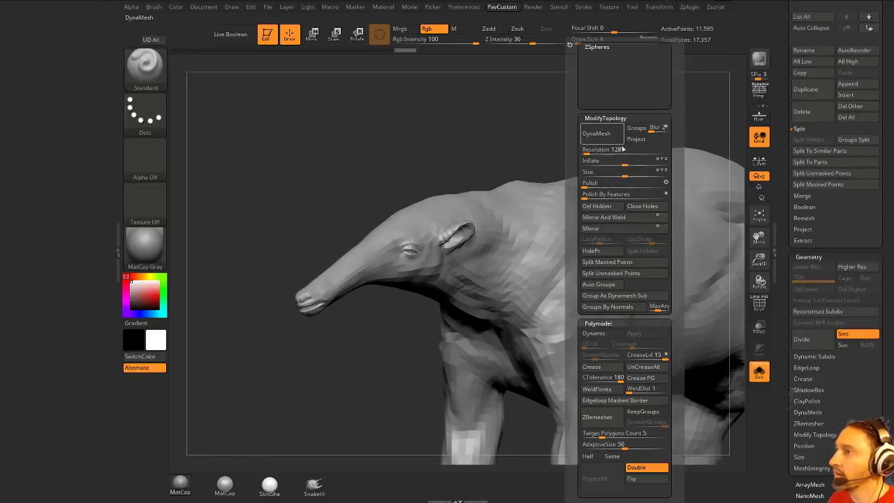
pyautogui.click(611, 218)
pyautogui.moveTo(491, 139); pyautogui.dragTo(569, 147)
pyautogui.moveTo(566, 230); pyautogui.dragTo(583, 164)
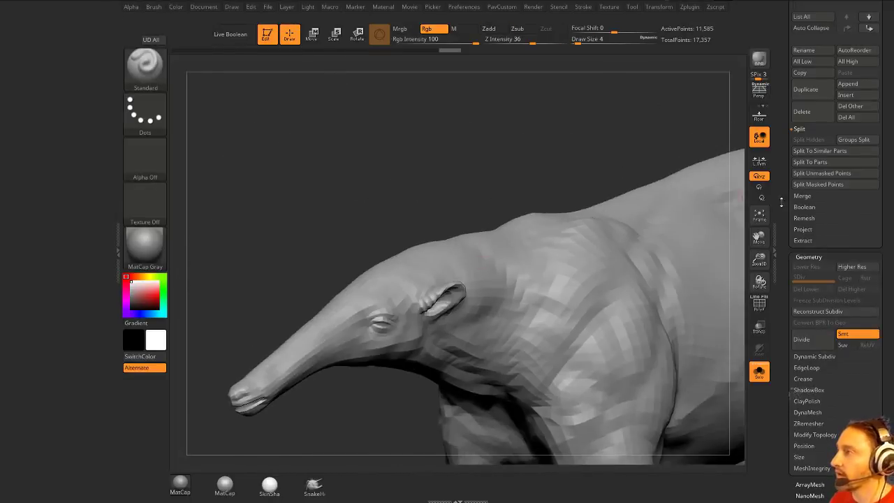
# - Save the tool as GiantAntEater002ZRemesh in the GiantAnteater folder
pyautogui.scroll(5, 791, 411)
pyautogui.moveTo(830, 189)
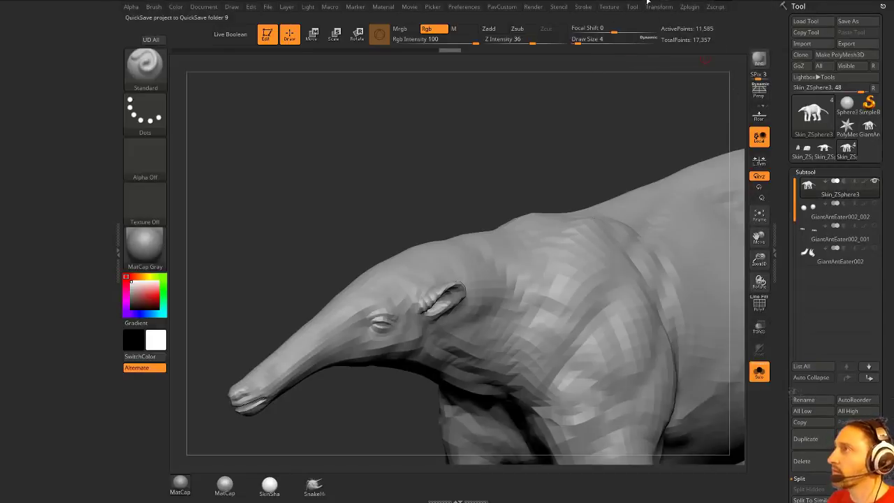
pyautogui.click(849, 21)
pyautogui.click(255, 67)
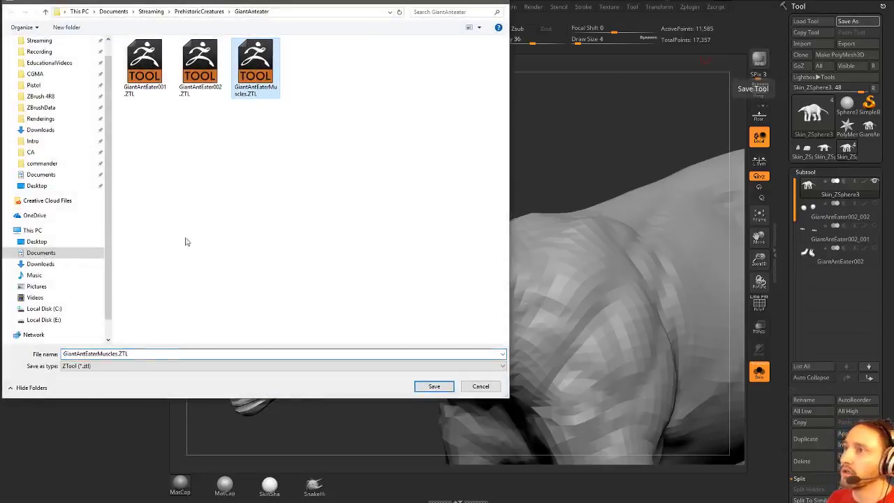
pyautogui.doubleClick(117, 354)
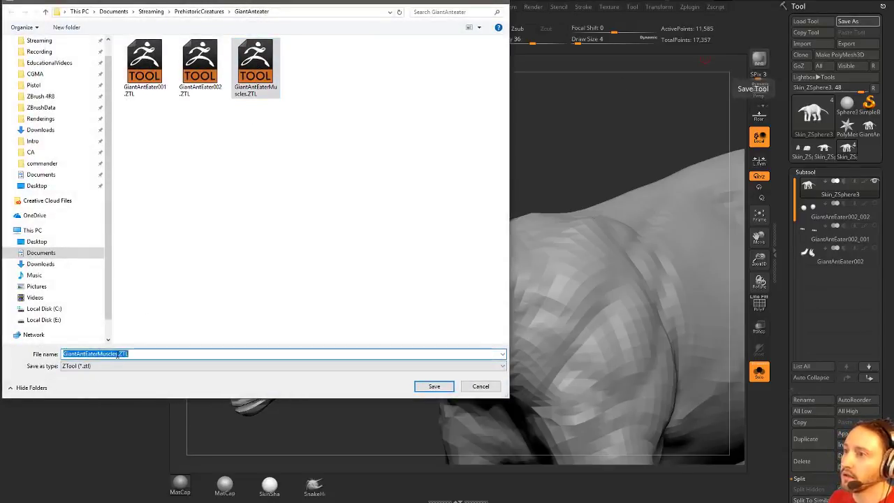
pyautogui.click(194, 67)
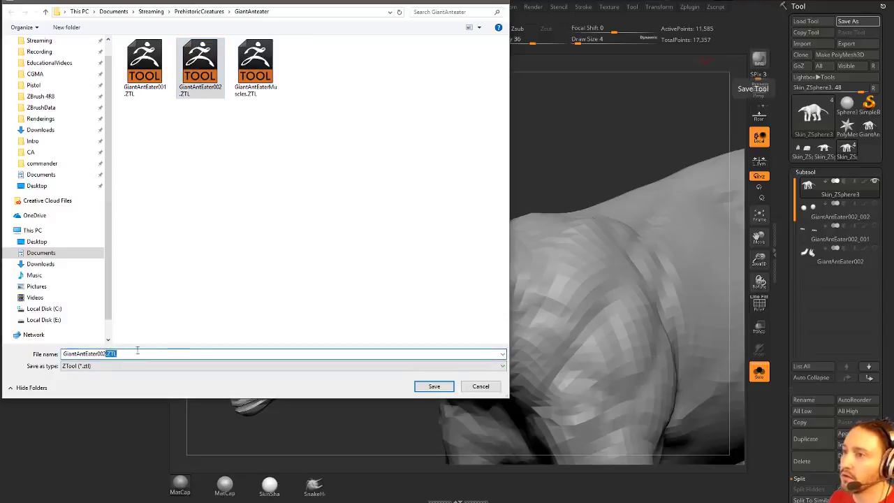
pyautogui.write('2ZRe')
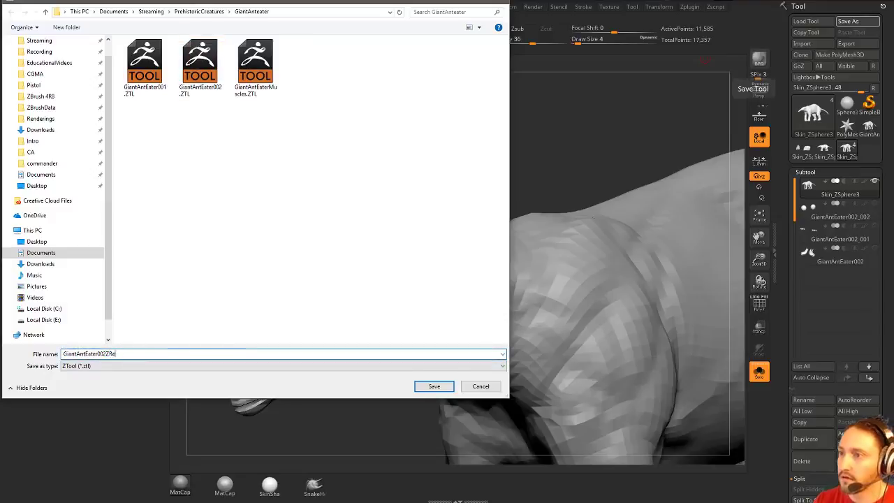
pyautogui.write('mesh')
pyautogui.press('Return')
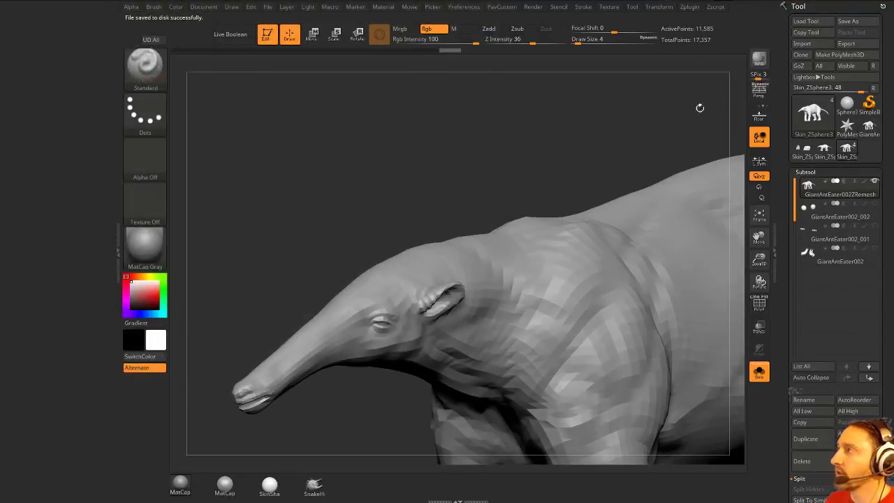
# - Load the GiantAntEaterMuscles tool and delete every subtool except its body
pyautogui.click(804, 22)
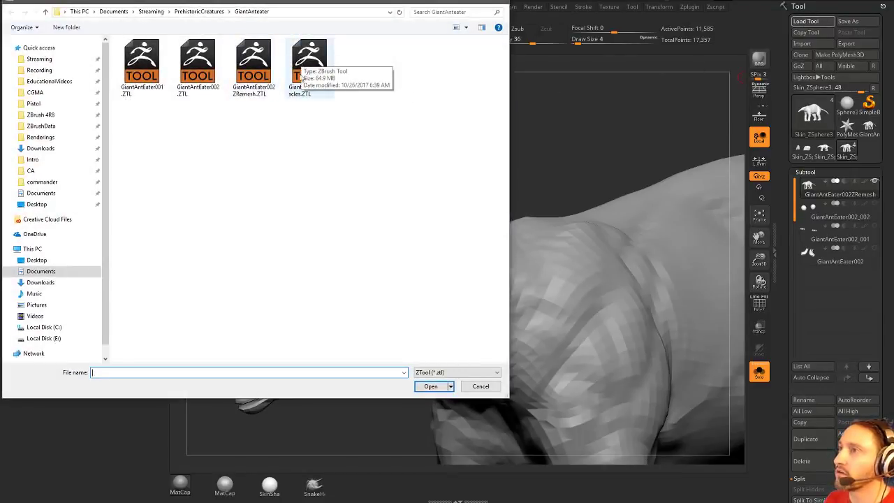
pyautogui.doubleClick(301, 77)
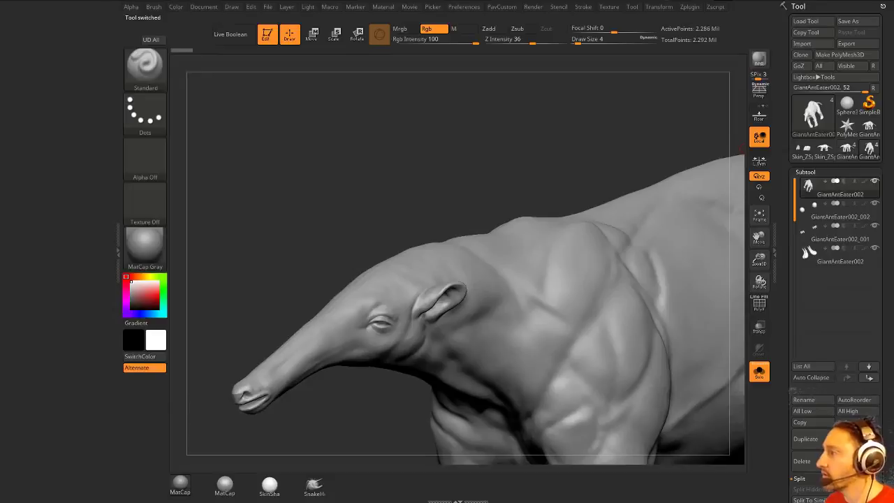
pyautogui.click(853, 455)
pyautogui.click(729, 477)
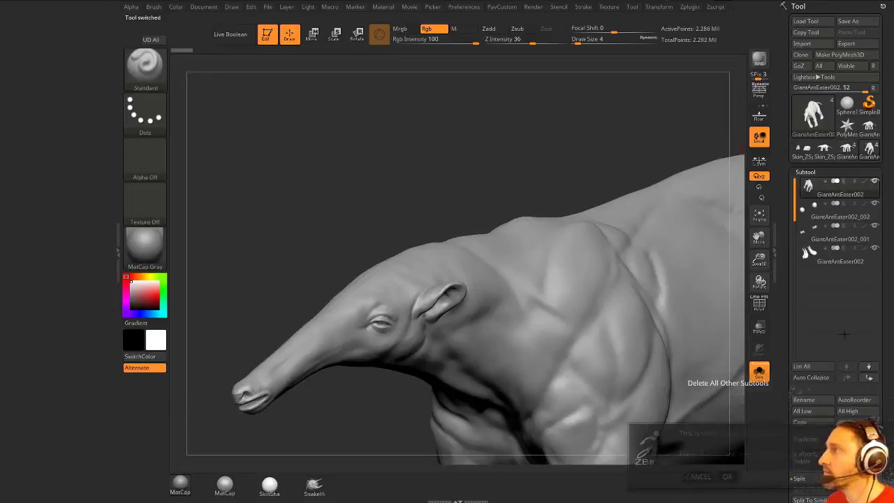
# - Append the detailed muscle body to the GiantAntEater002ZRemesh tool and move it to the first place in the subtool order
pyautogui.click(850, 158)
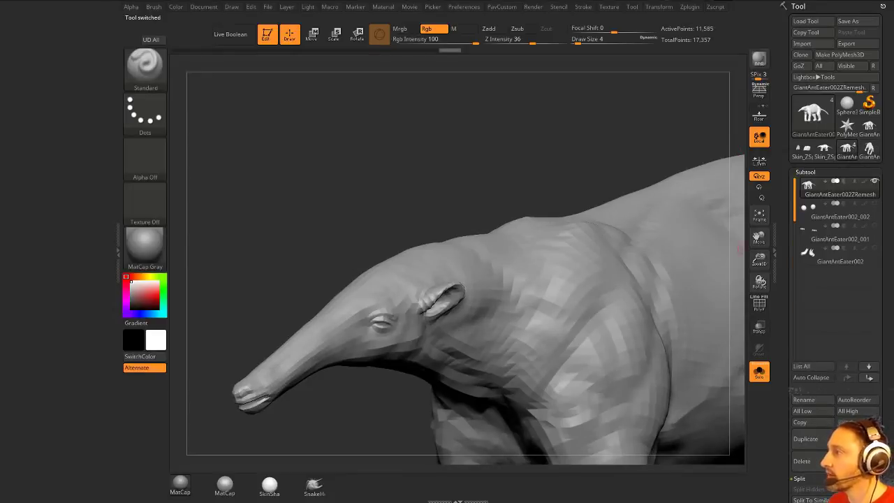
pyautogui.click(853, 434)
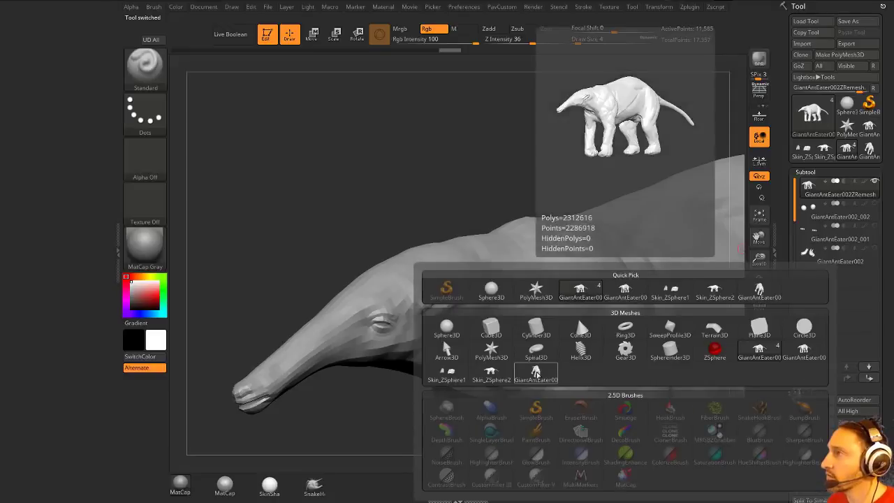
pyautogui.click(535, 375)
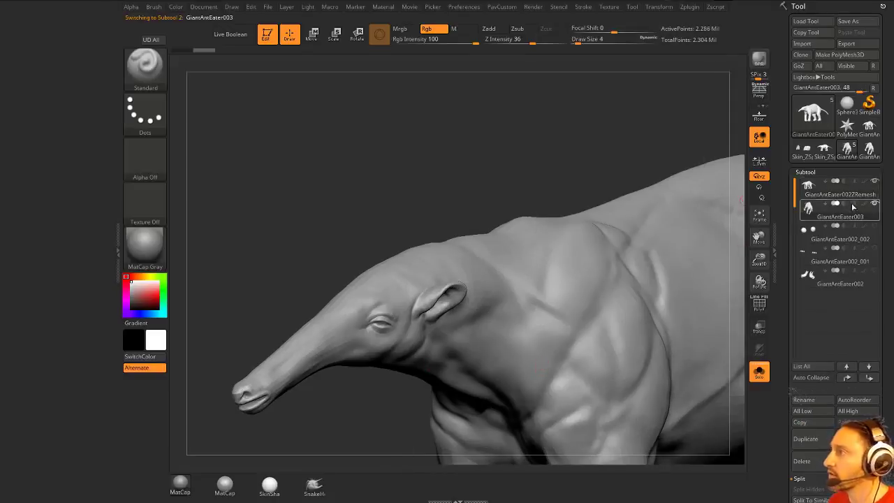
pyautogui.click(847, 370)
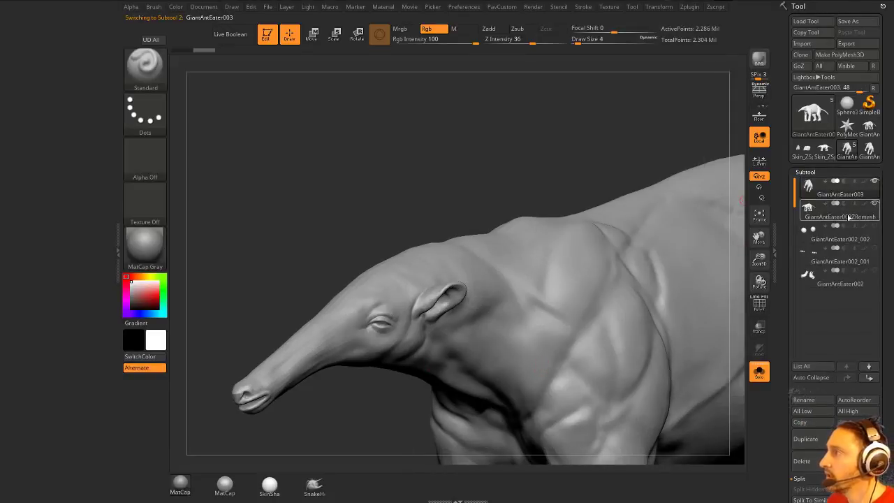
# - Select the GiantAntEater002ZRemesh subtool and run ProjectAll on its base level to match the muscle body
pyautogui.click(841, 218)
pyautogui.keyDown('alt'); pyautogui.moveTo(503, 132); pyautogui.dragTo(535, 120); pyautogui.keyUp('alt')
pyautogui.press('`')
pyautogui.click(566, 479)
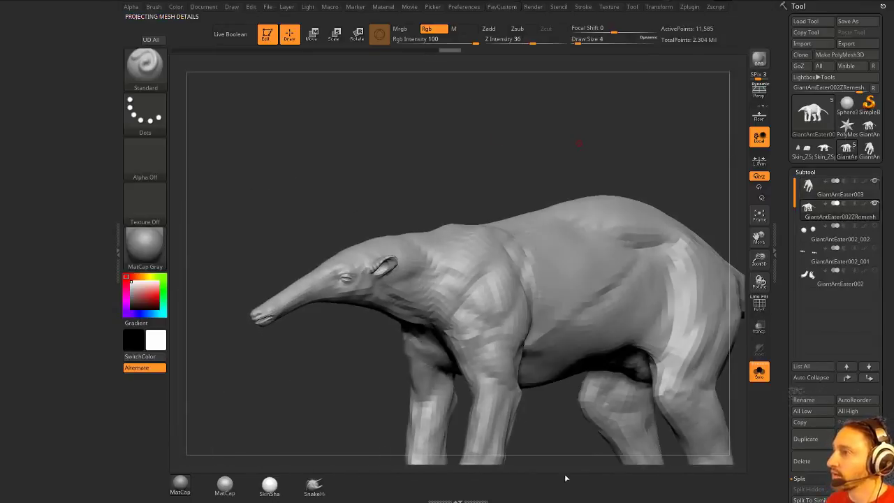
# - Subdivide GiantAntEater002ZRemesh by two levels, running ProjectAll after each division to transfer the muscle detail
pyautogui.hotkey('ctrl', 'd')
pyautogui.press('space')
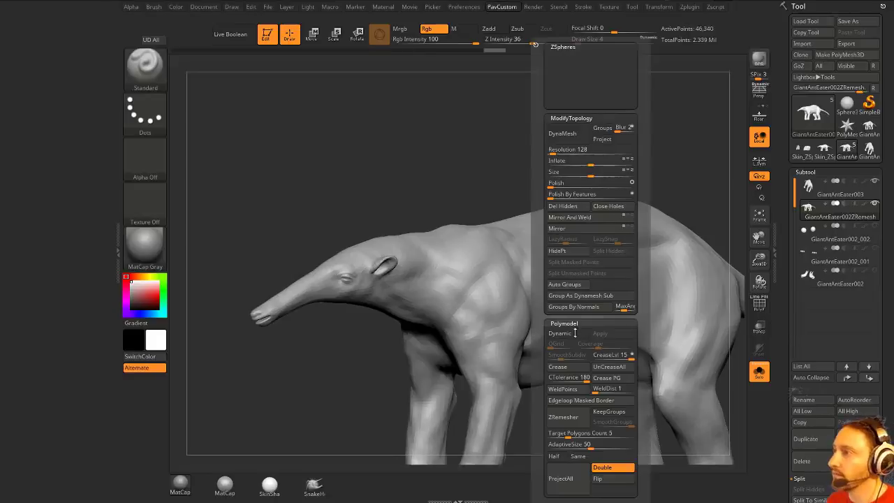
pyautogui.hotkey('ctrl', 'd')
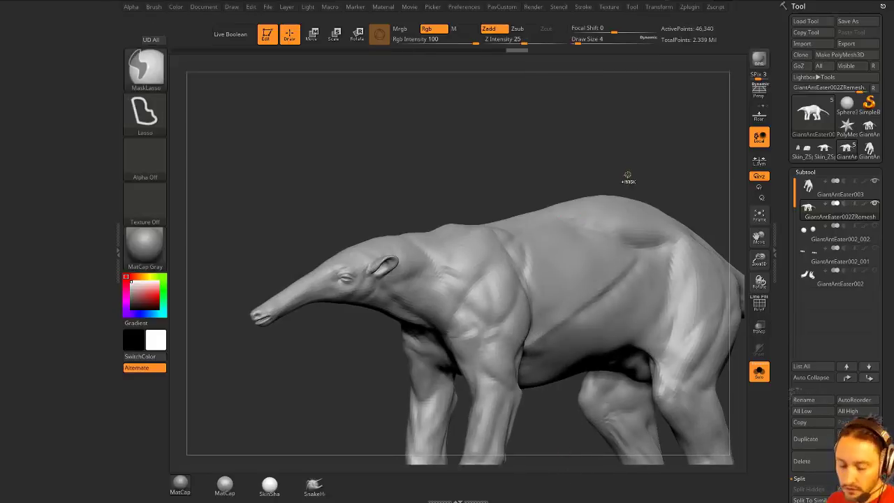
pyautogui.press('space')
pyautogui.click(601, 414)
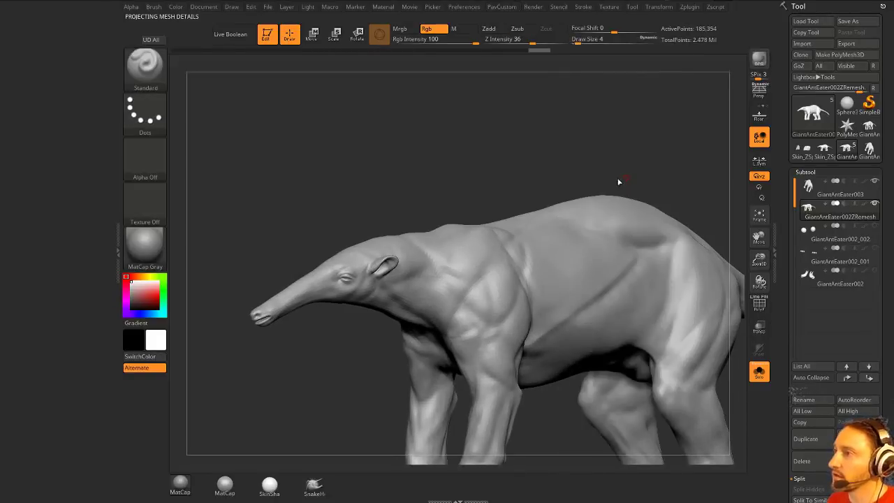
# - Add one more subdivision level to GiantAntEater002ZRemesh and run ProjectAll again to capture the finest muscle detail
pyautogui.hotkey('ctrl', 'd')
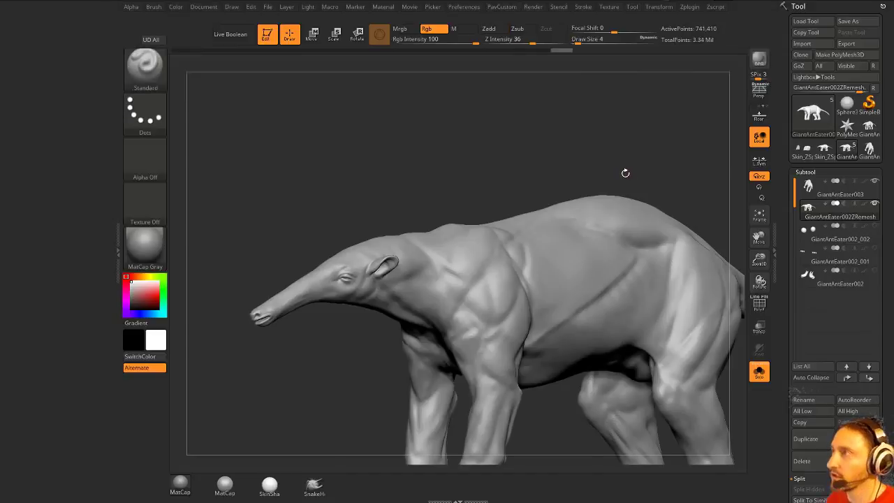
pyautogui.press('space')
pyautogui.click(599, 478)
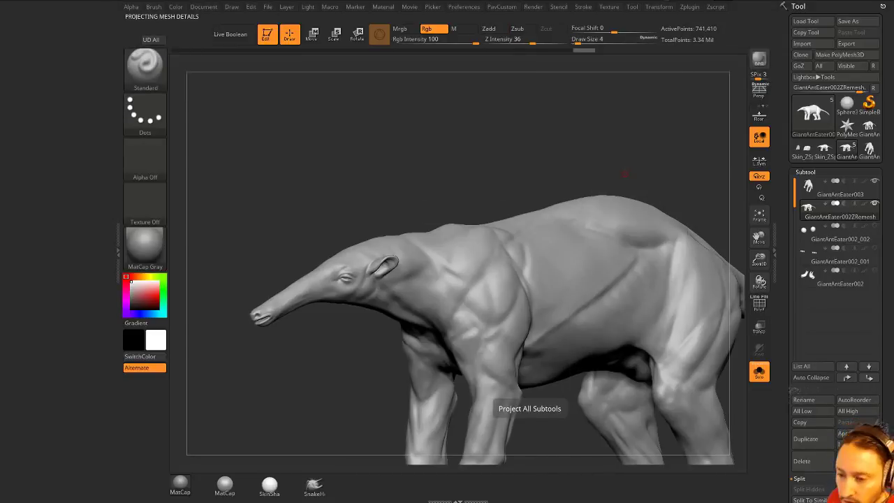